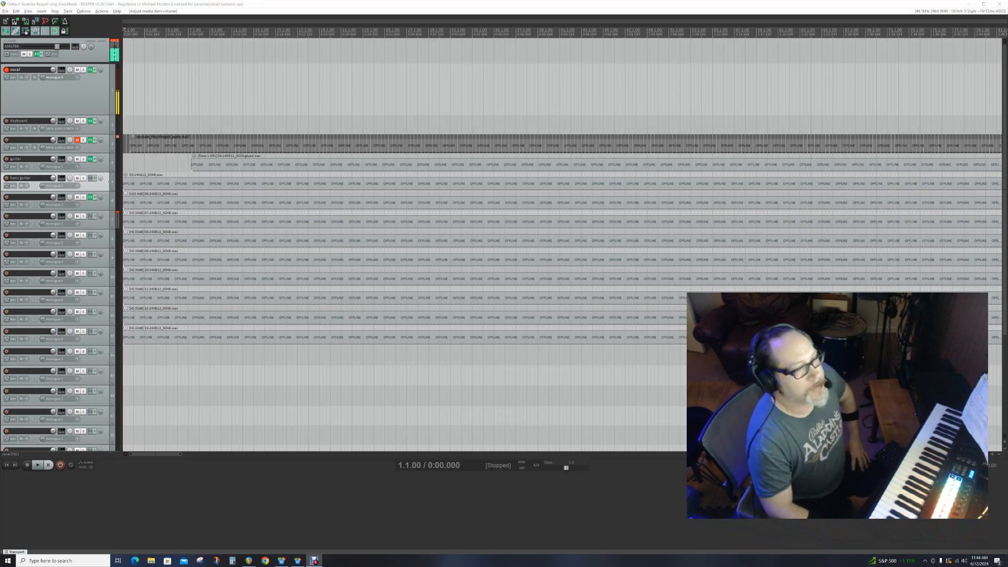
Play the full mix from the start of the project, then stop playback
left_click(6, 464)
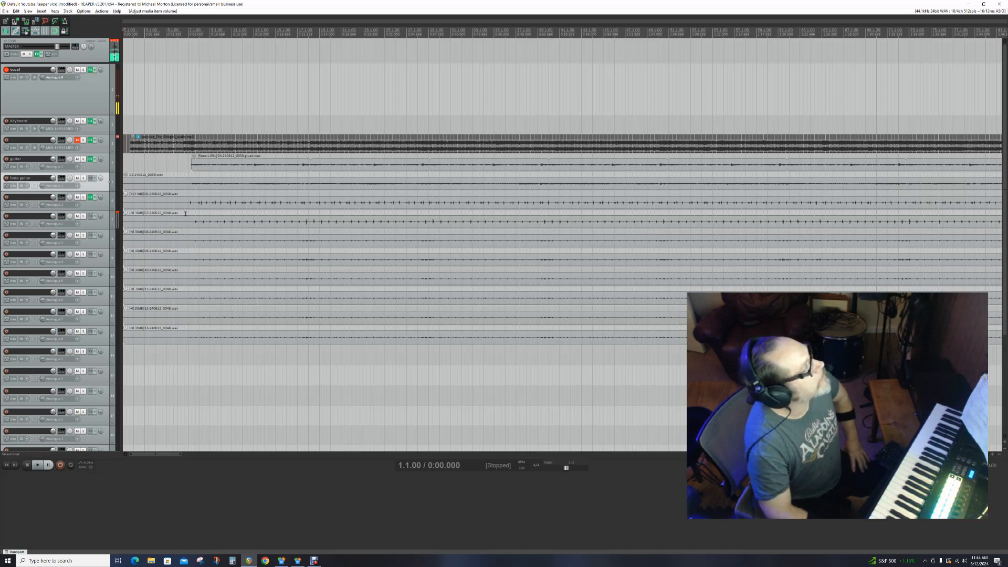
left_click(38, 465)
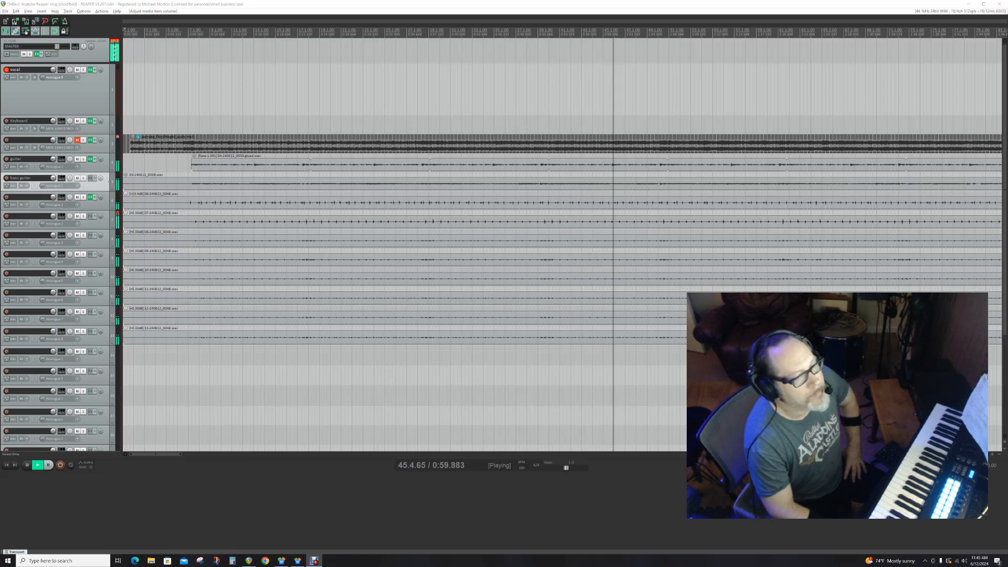
left_click(28, 465)
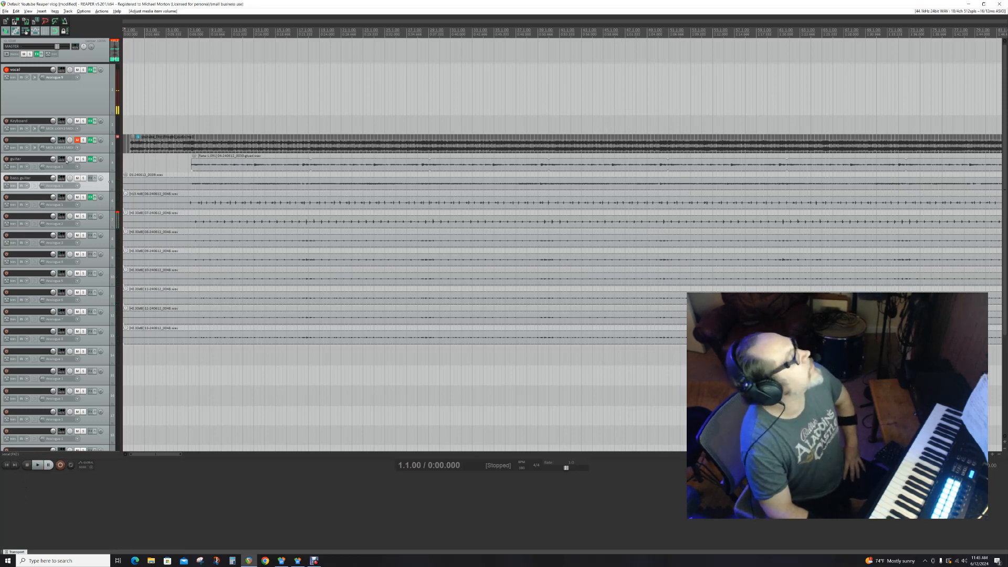
Solo the guitar track and start playback from the beginning of the project
left_click(83, 159)
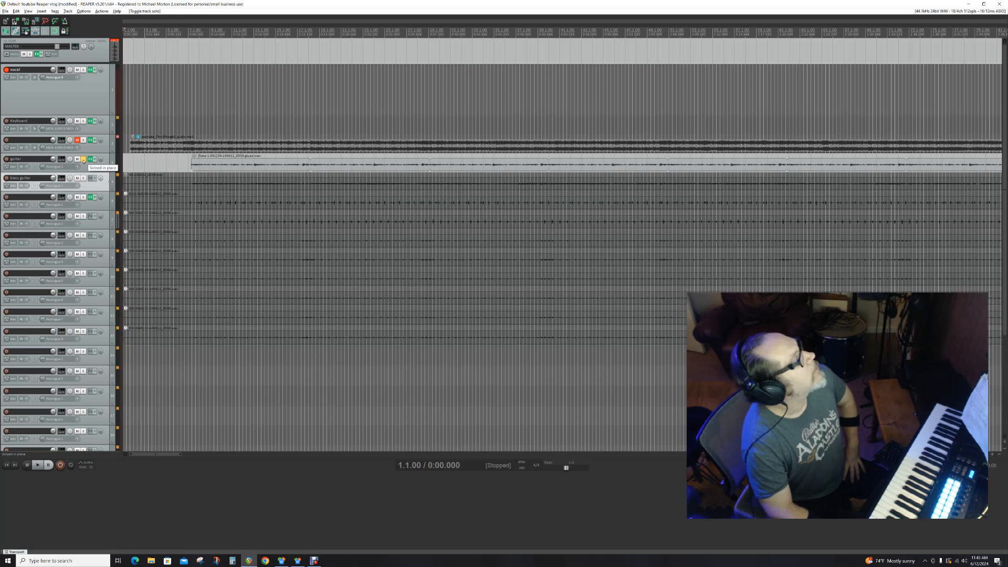
left_click(37, 465)
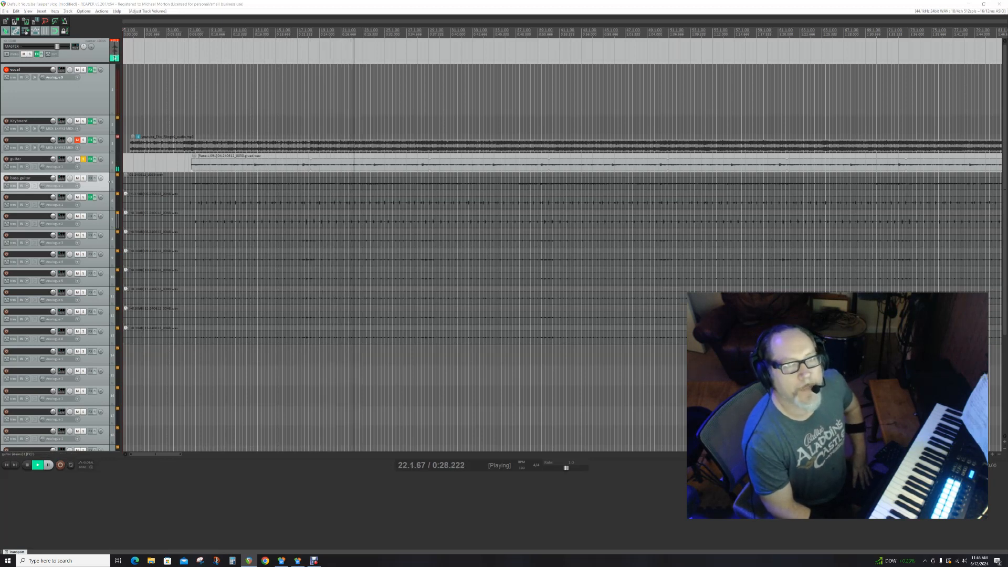
Open the guitar track's effects chain and remove the Convolution Amp/Cab Modeler from it
left_click_drag(967, 171, 634, 151)
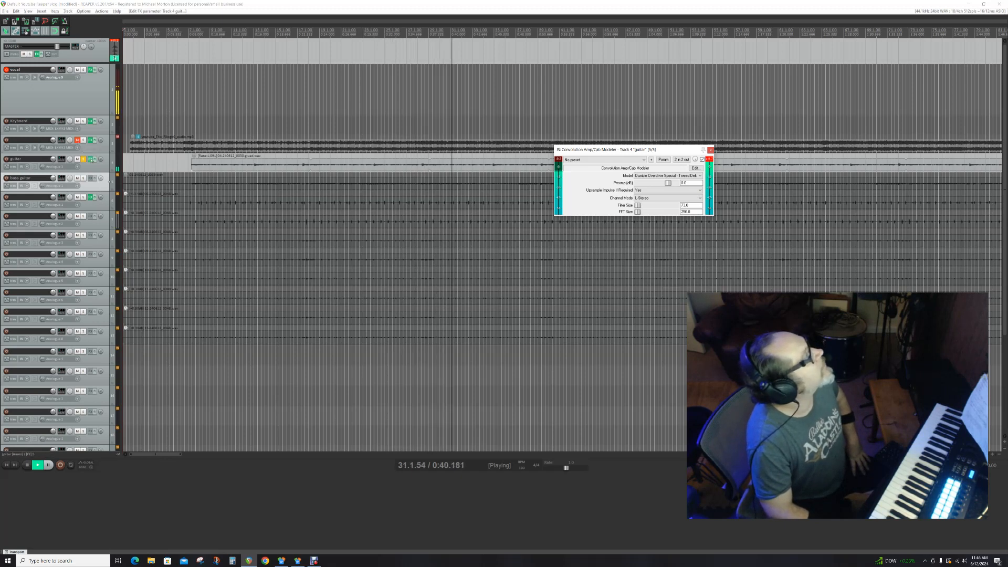
mouse_move(92, 160)
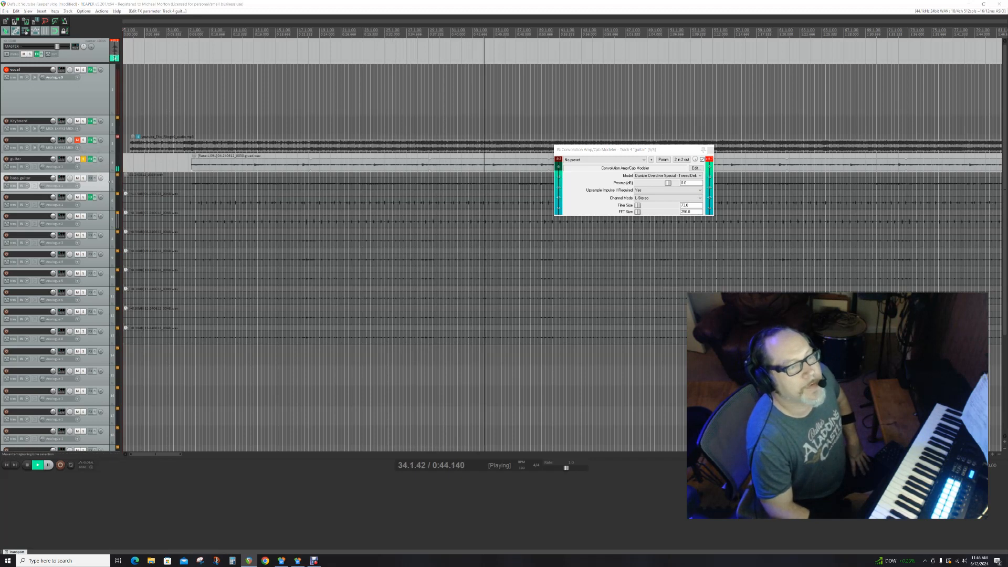
left_click_drag(1007, 159, 266, 224)
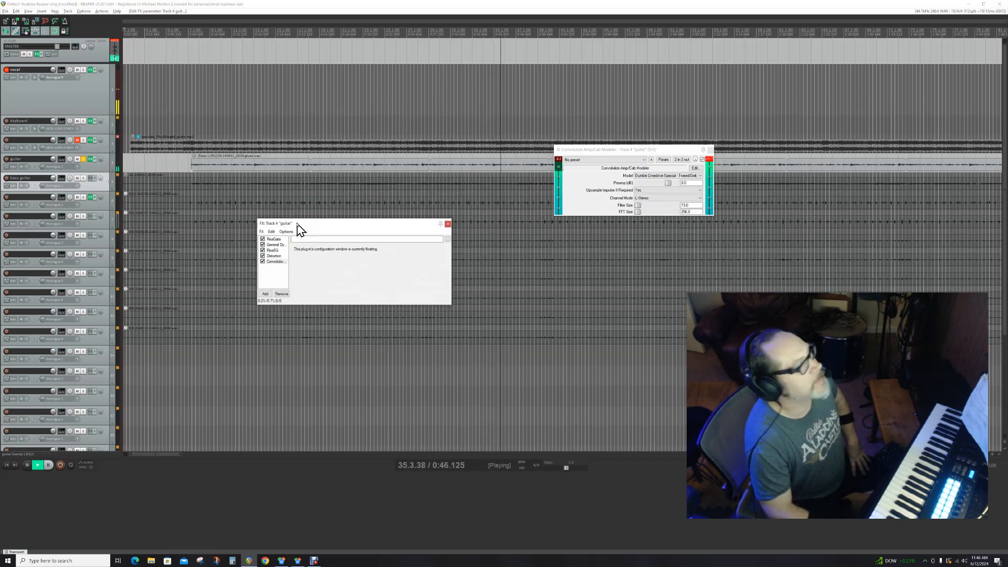
left_click(274, 262)
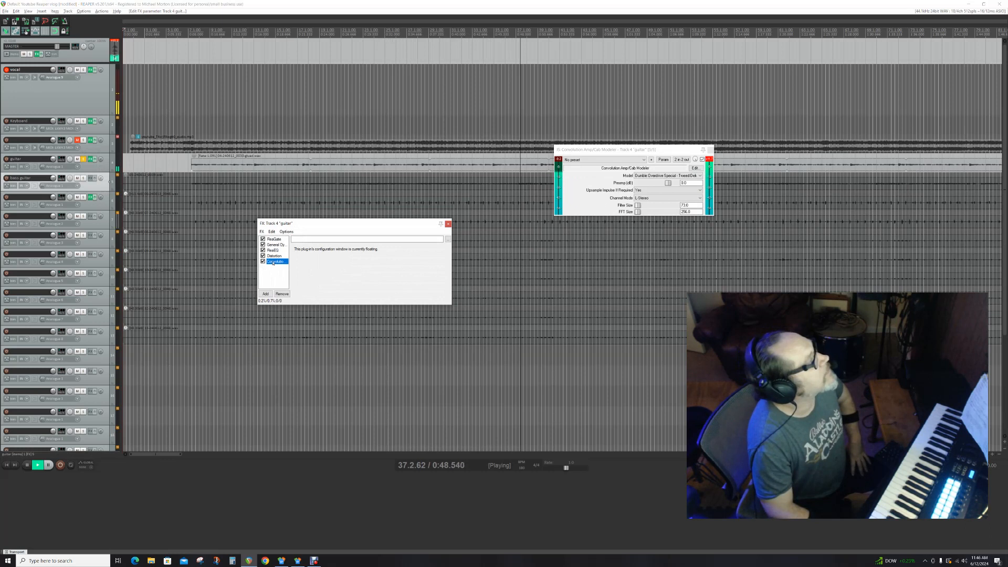
left_click(280, 293)
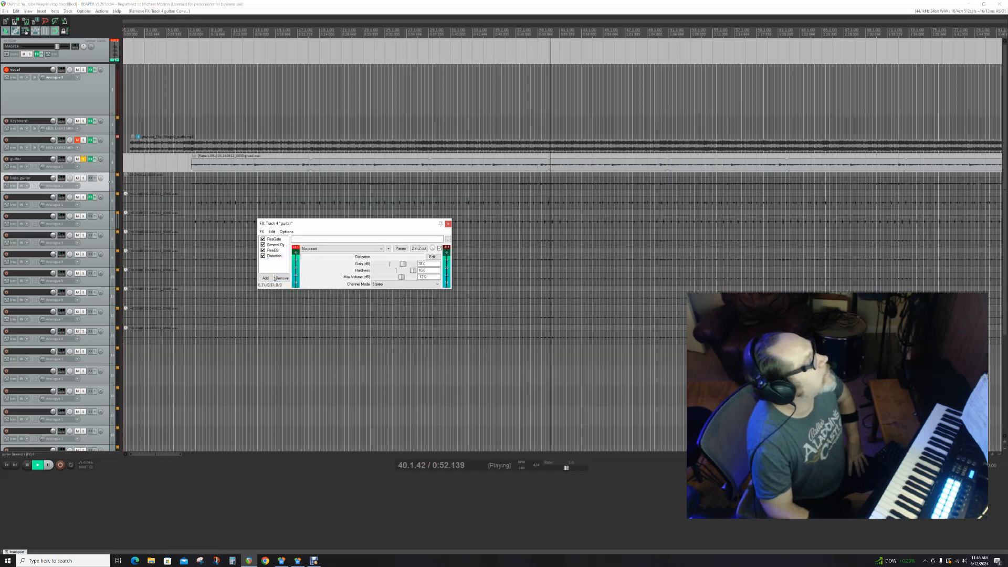
Find JS: Convolution Amp/Cab Modeler with the filter "amp", add it to the guitar track's effects, and lower the track's volume
left_click(269, 279)
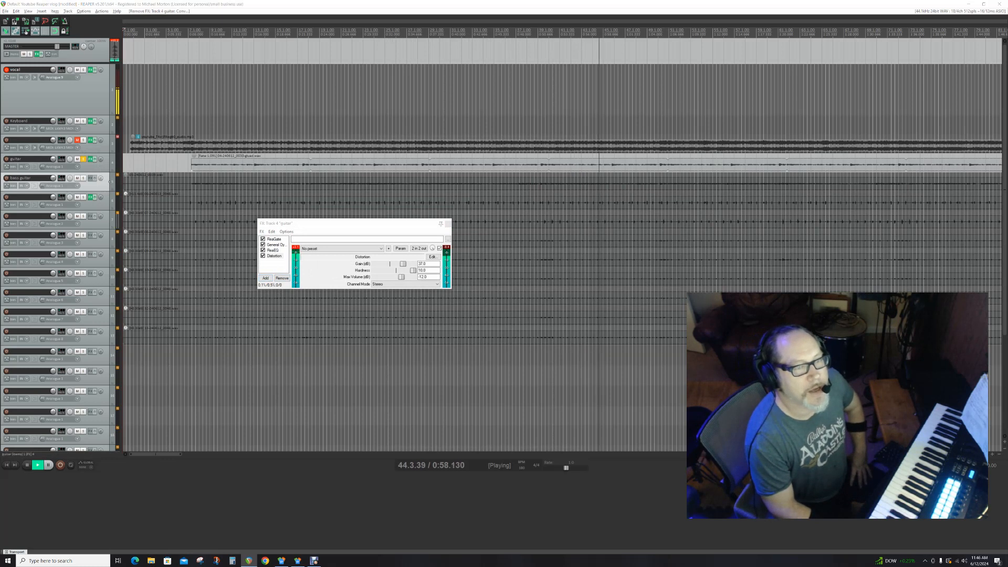
left_click_drag(1007, 176, 466, 173)
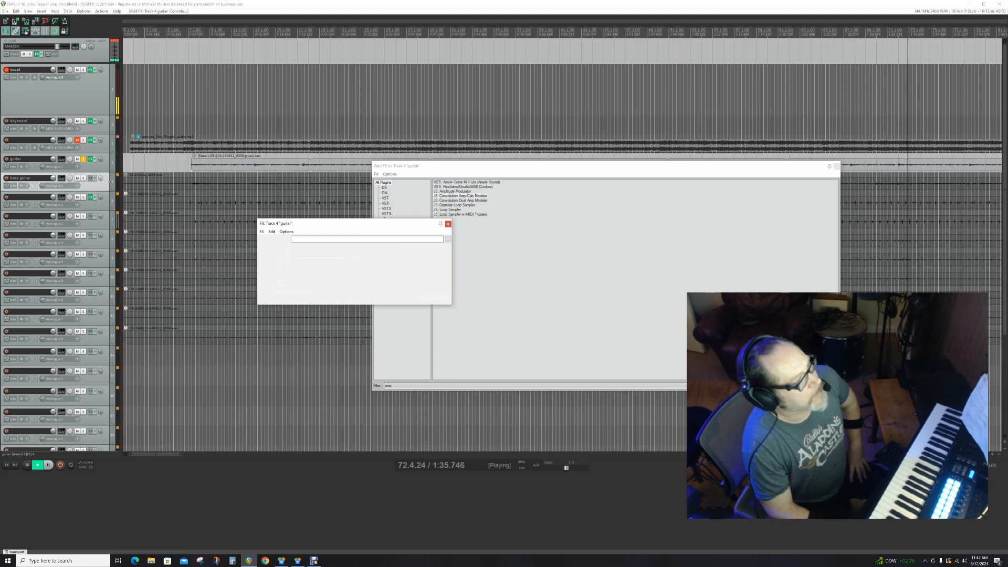
key("Return")
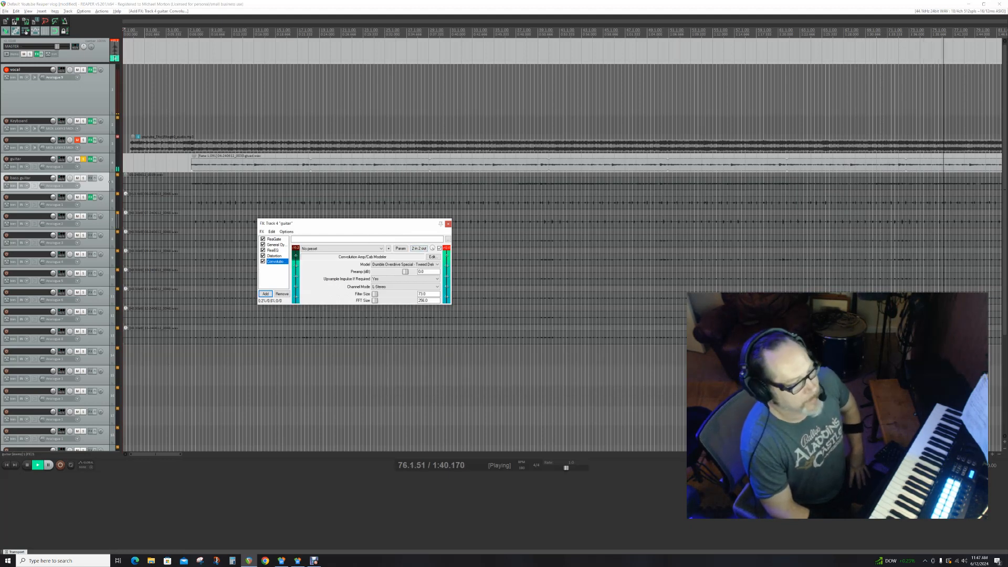
left_click_drag(53, 159, 53, 177)
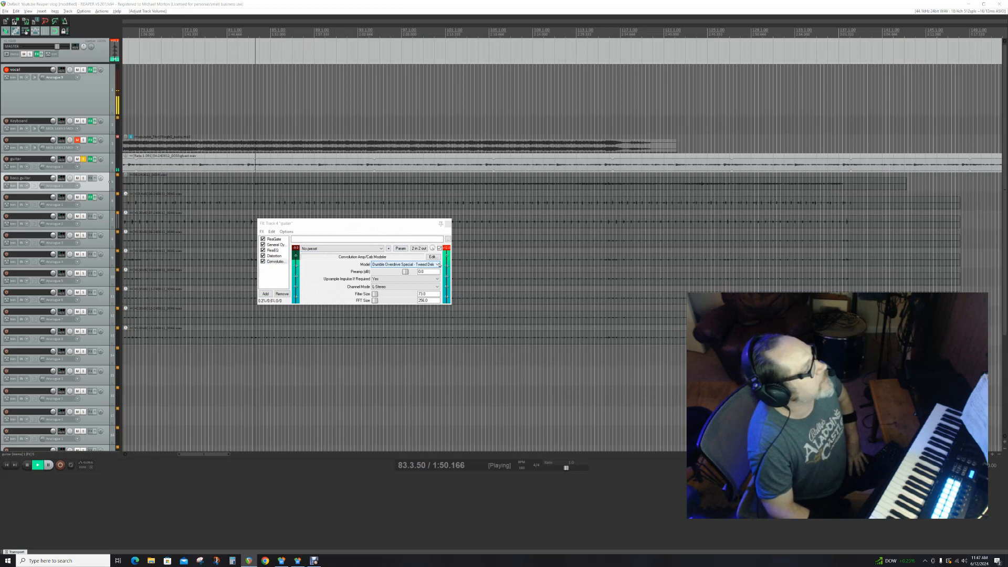
Audition the amp models Mesa Boogie Clean - Matchless Chieftain and Marshall JTM45 - Matchless Chieftain on the guitar
left_click(438, 264)
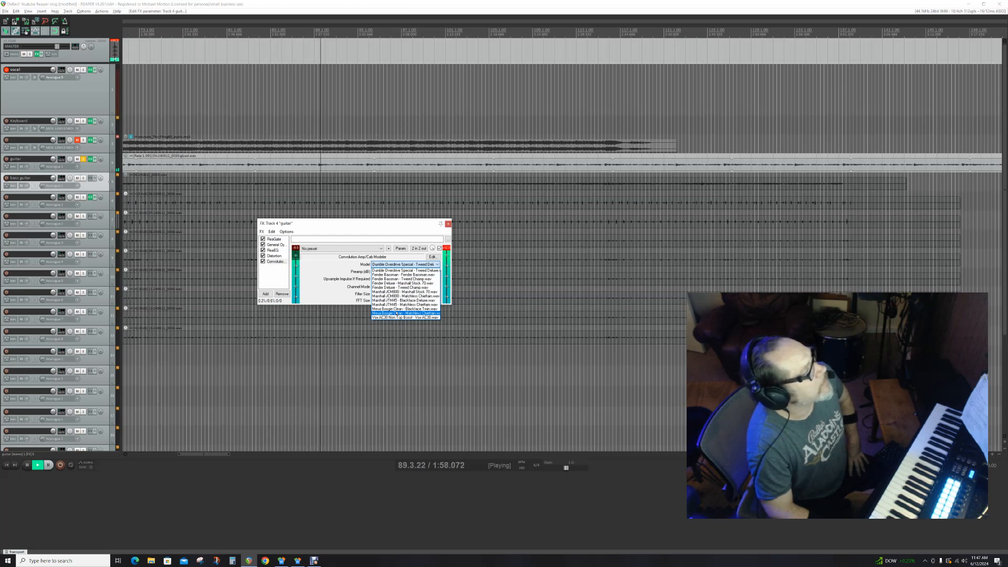
left_click(395, 313)
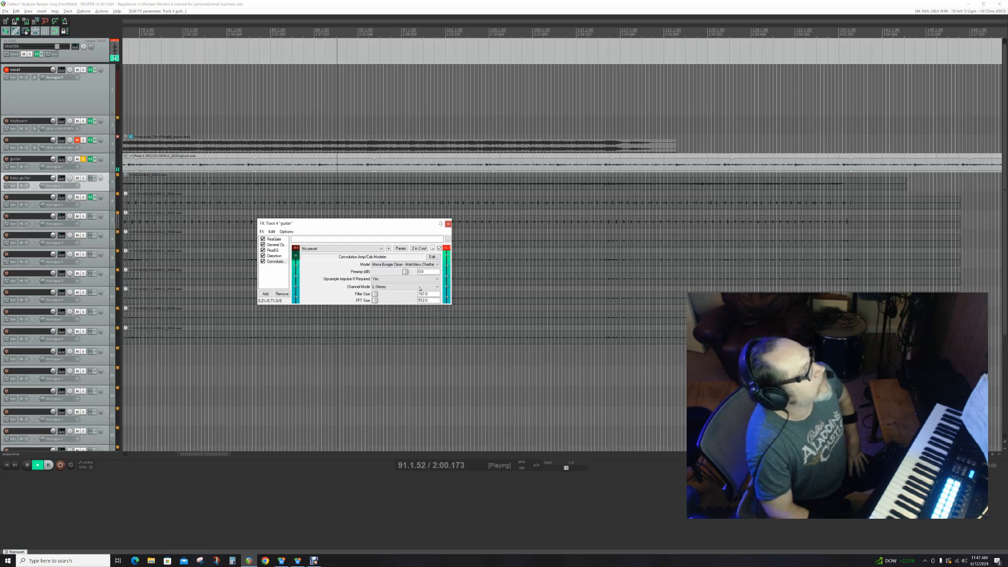
left_click(424, 264)
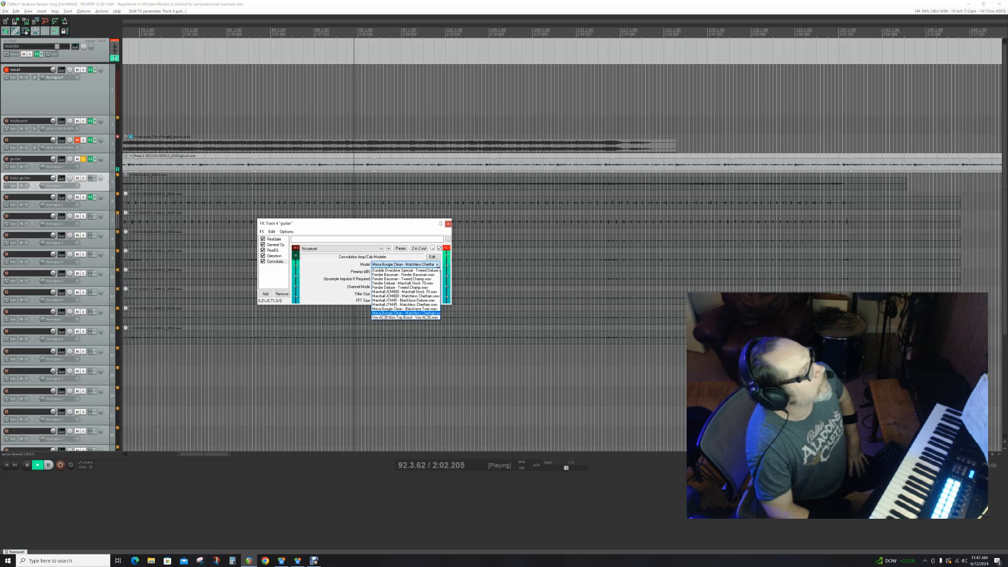
left_click(402, 304)
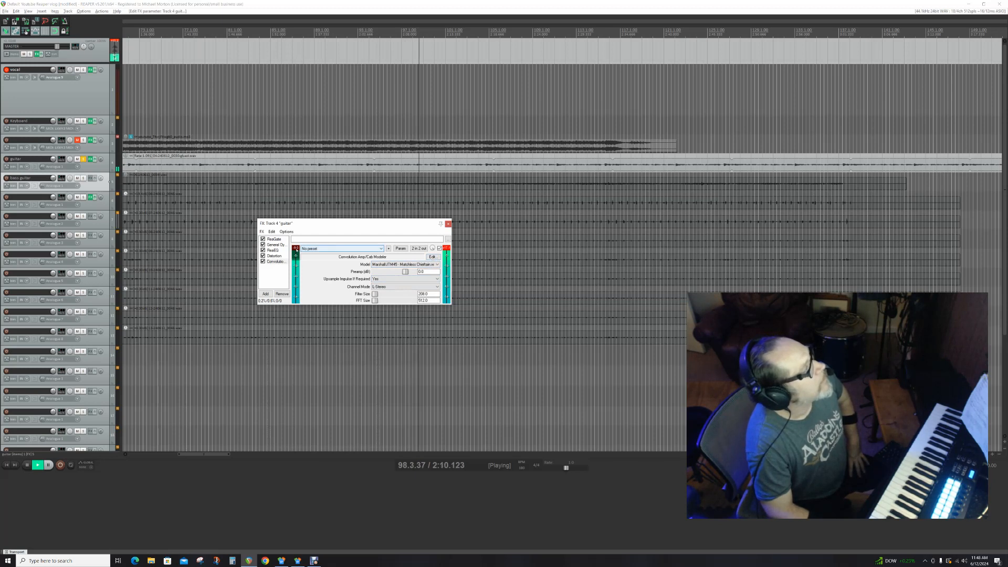
Set the gain of the guitar track's Distortion effect to 31 dB
left_click(275, 256)
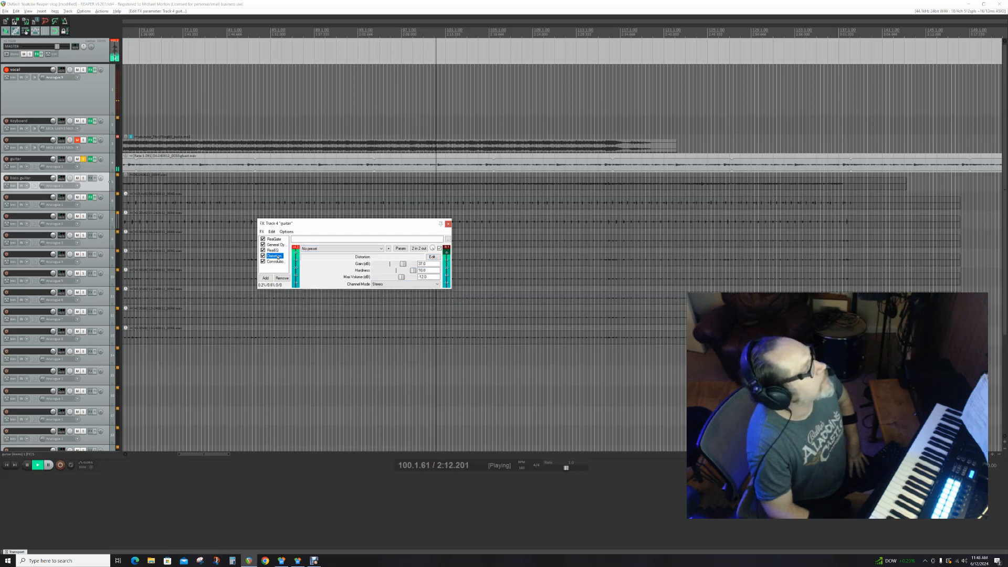
left_click_drag(402, 264, 400, 265)
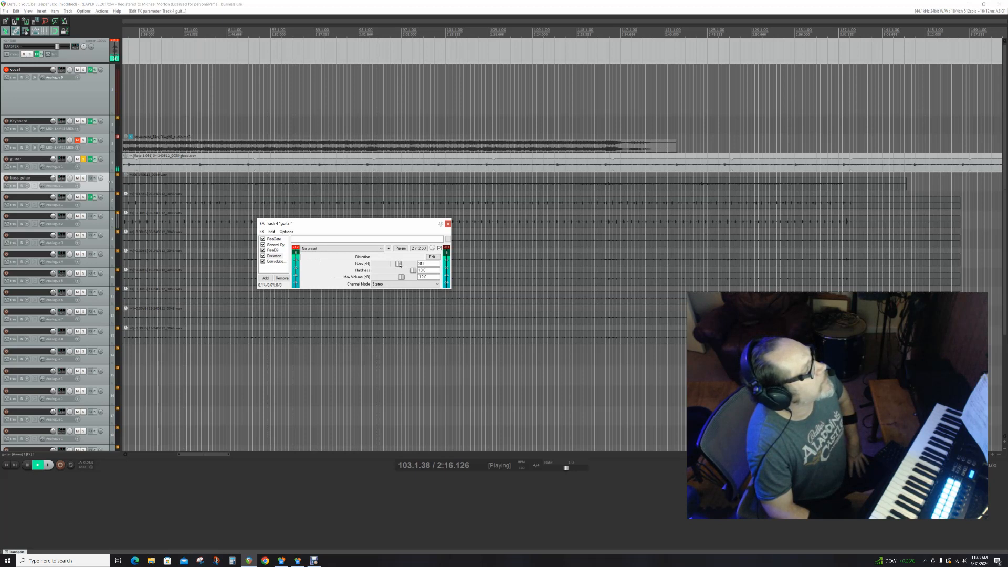
Audition the Dumble Overdrive Special - Tweed Deluxe and Fender Deluxe - Marshall Stock 70 models in the amp modeler
left_click(273, 262)
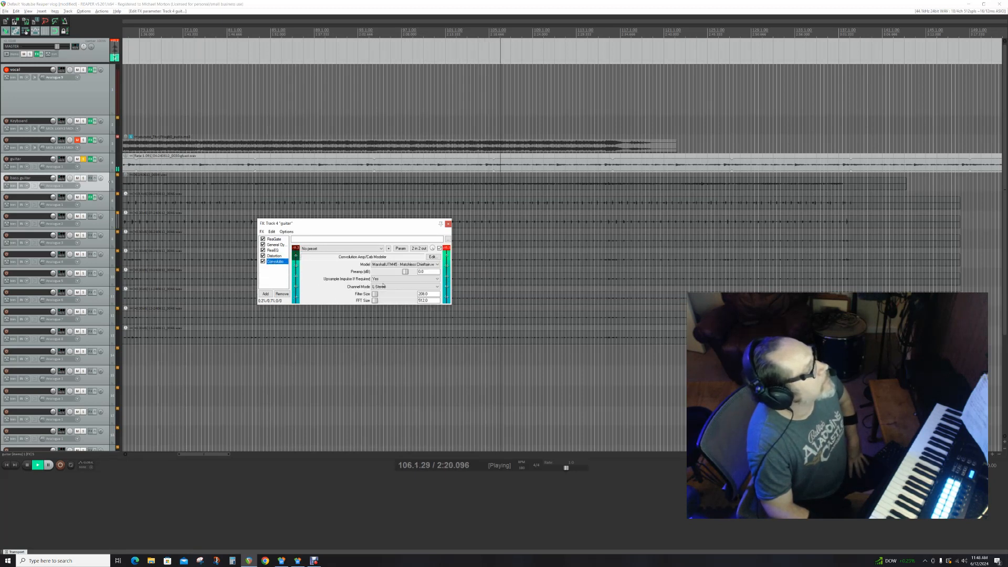
left_click(438, 264)
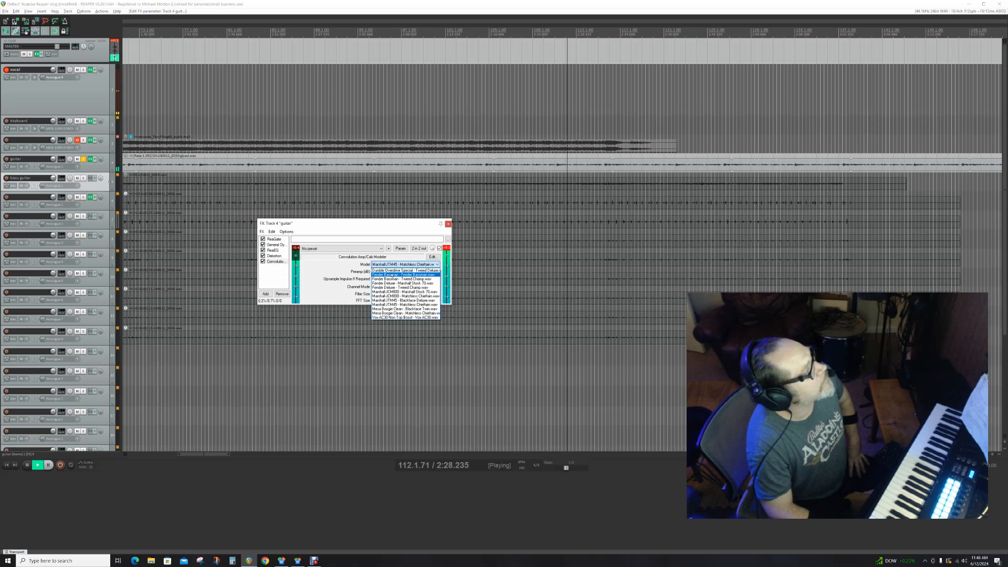
left_click(388, 270)
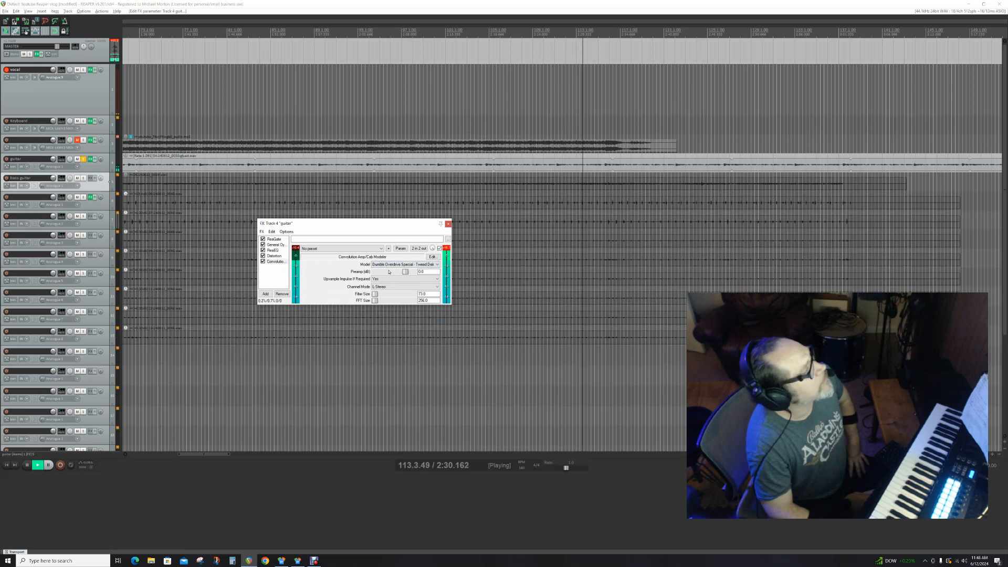
left_click(406, 265)
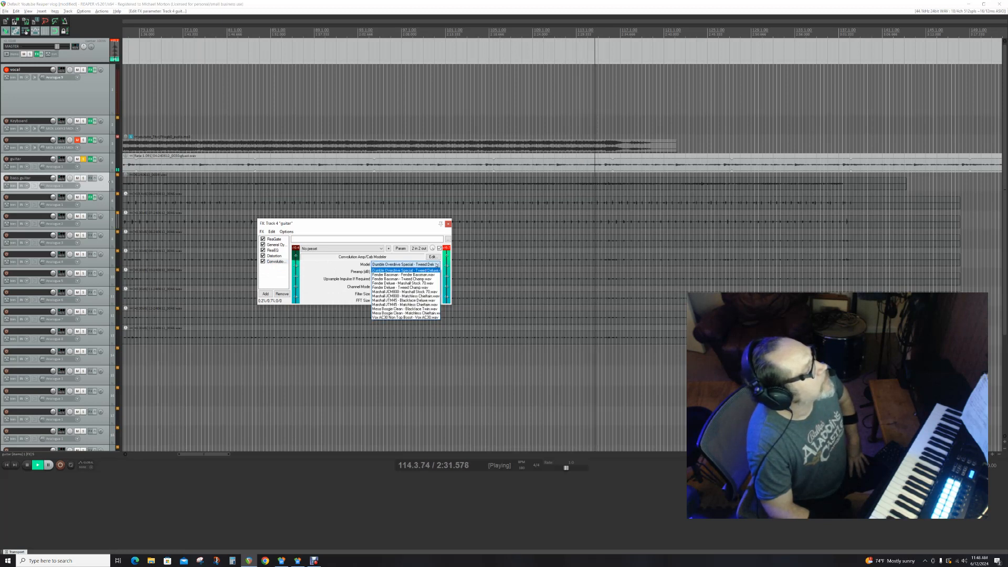
left_click(404, 284)
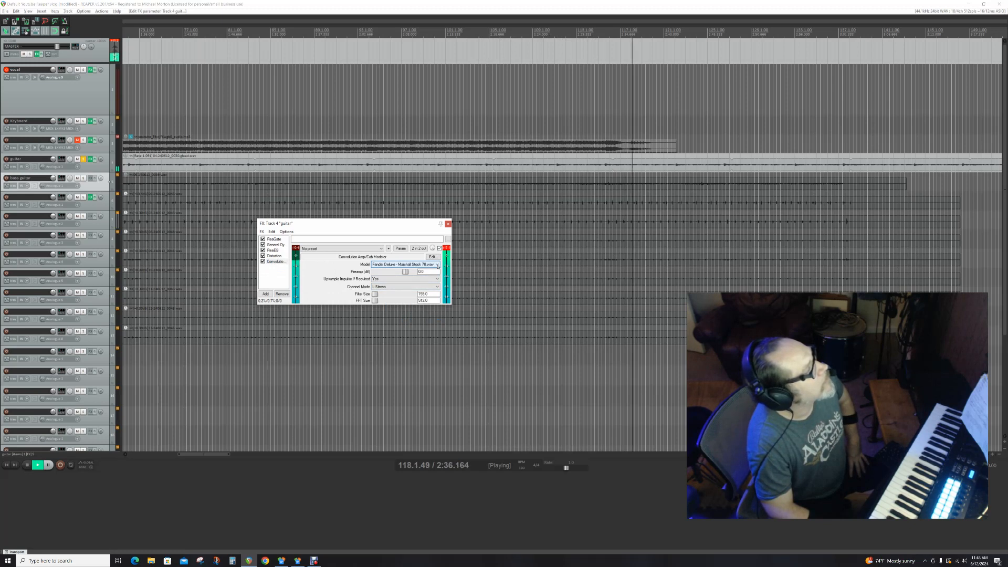
Audition the Marshall JCM800 - Marshall Stock 70 and Vox AC30 Non Top Boost - Vox AC30 models on the guitar
left_click(438, 264)
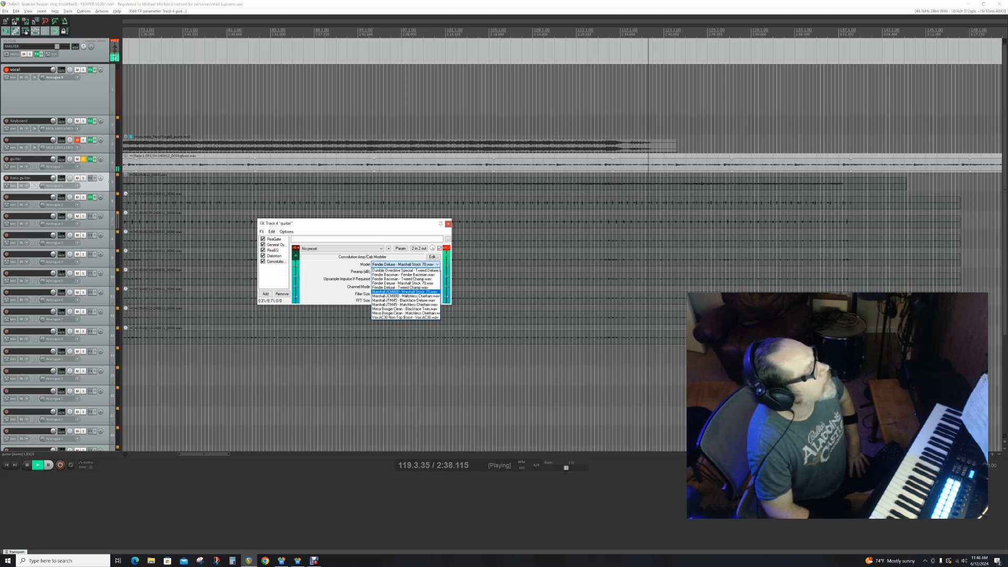
left_click(415, 291)
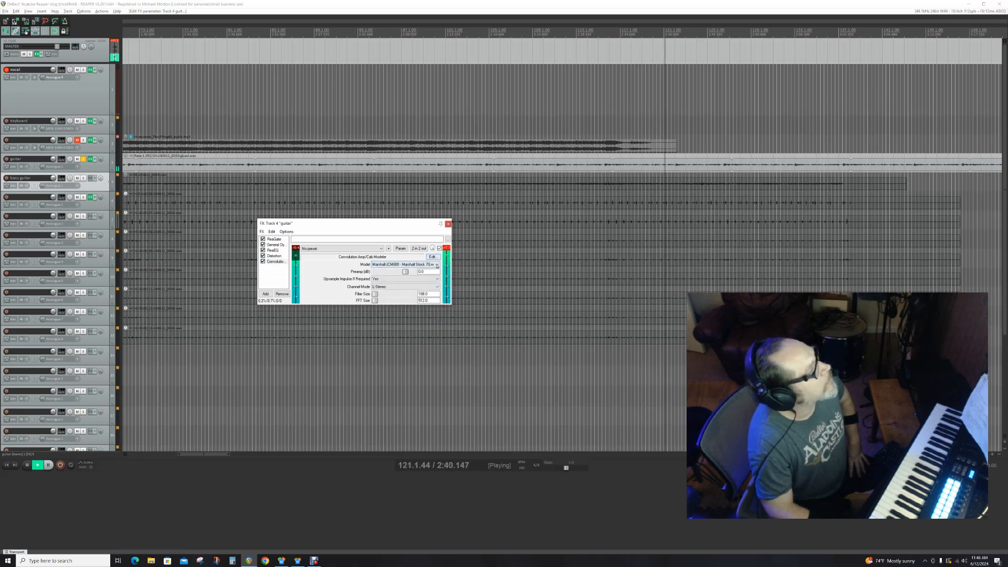
left_click(437, 265)
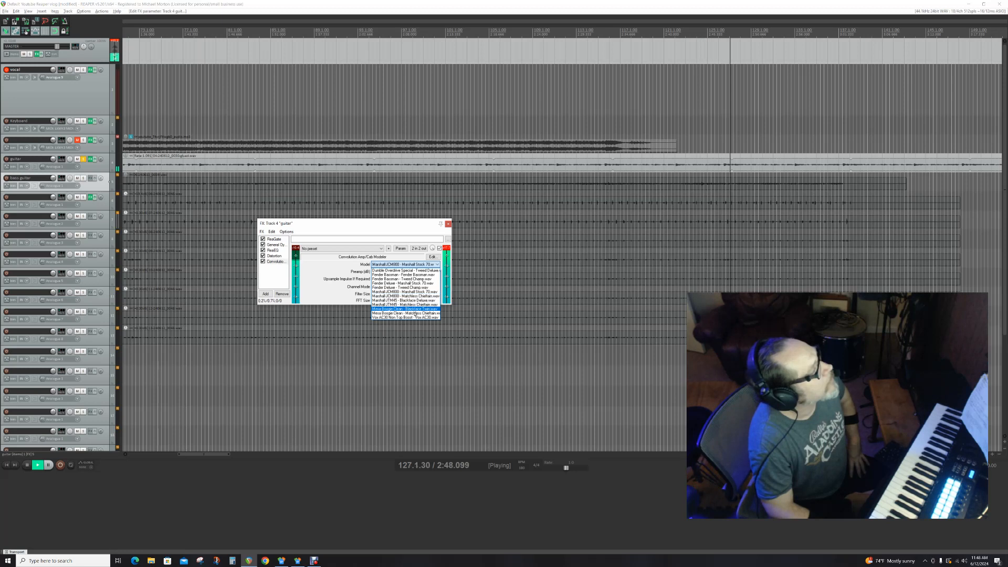
left_click(415, 317)
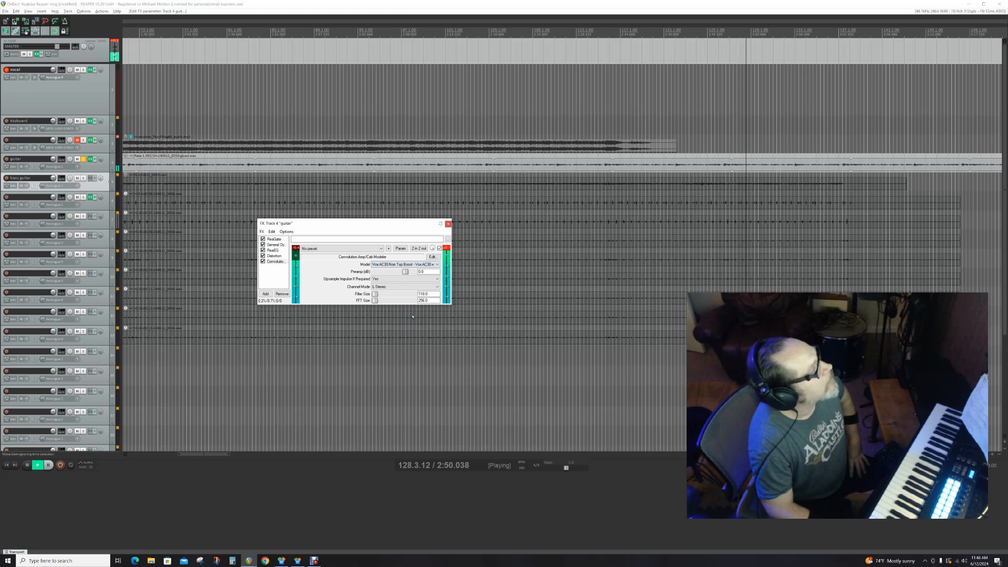
Try the Marshall JTM45 - Matchless Chieftain model again, then set the amp model to Marshall JCM800 - Matchless Chieftain
left_click(438, 264)
left_click(391, 305)
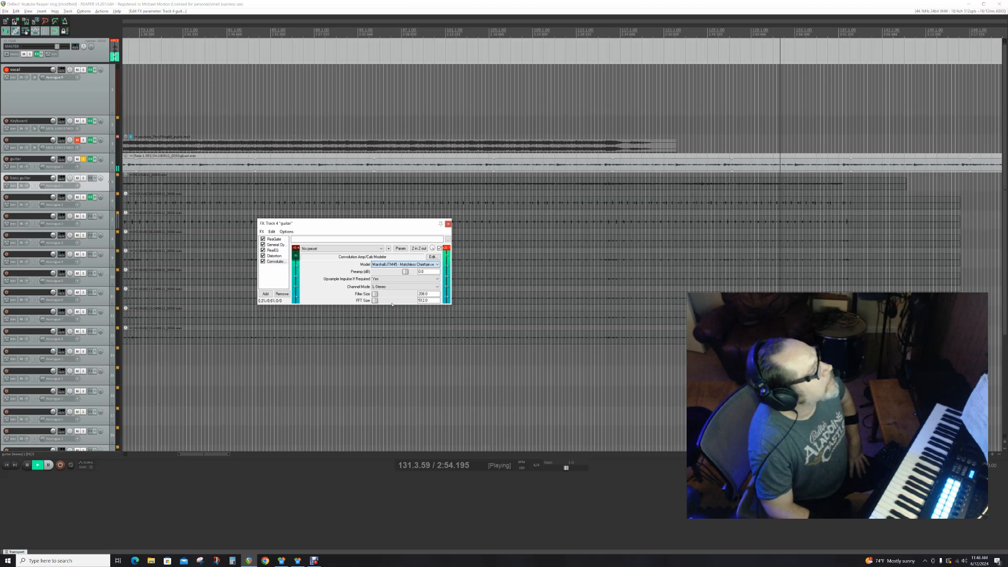
left_click(439, 265)
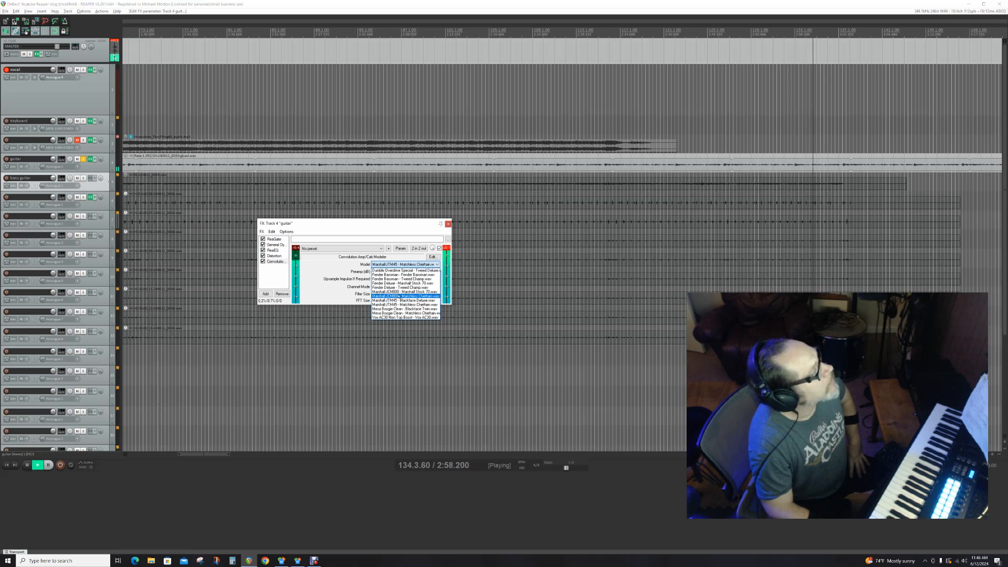
left_click(399, 297)
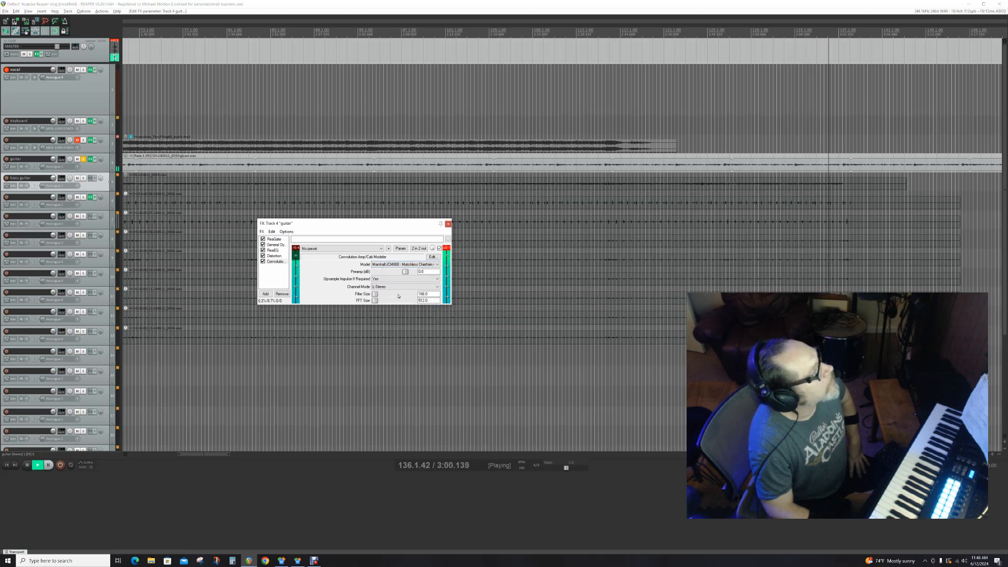
Set the amp modeler's preamp to 12 dB and its channel mode to Stereo-Stereo
left_click(425, 272)
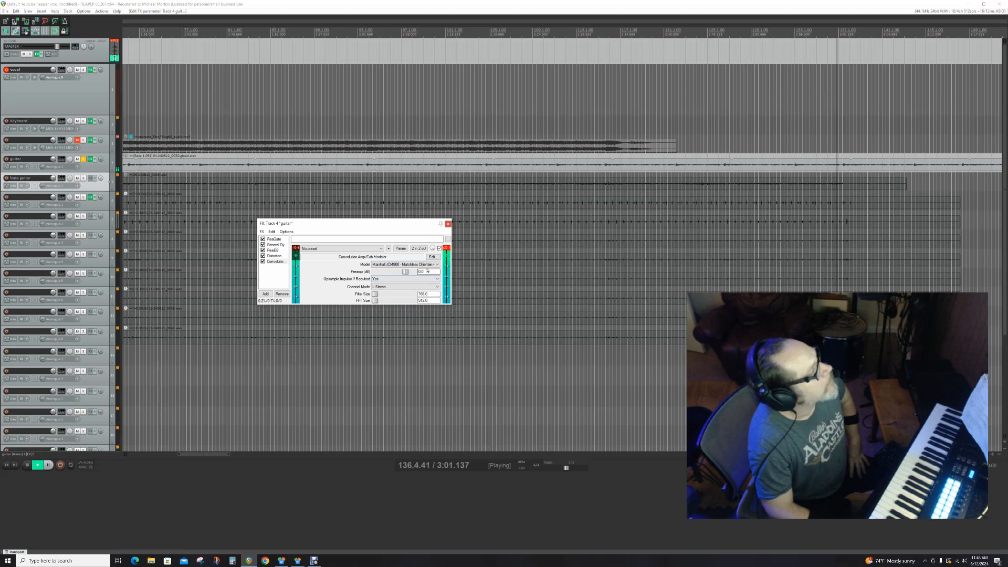
left_click(406, 272)
scroll(409, 272, "down", 2)
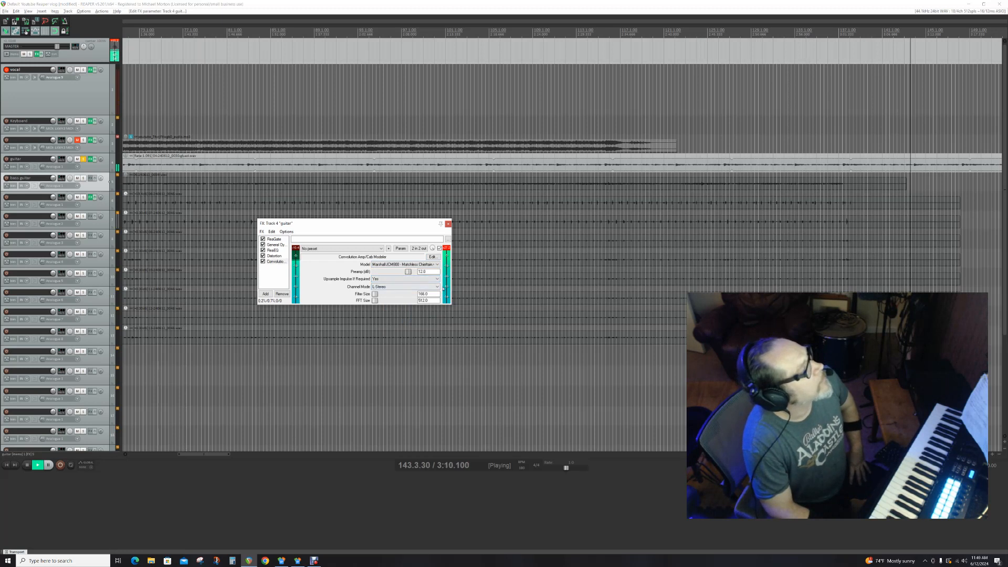
left_click(437, 287)
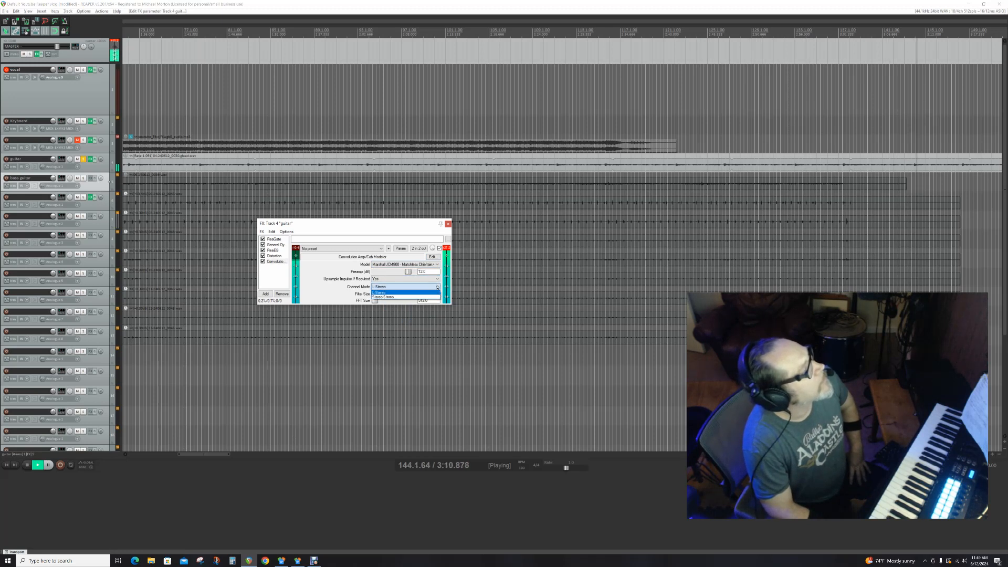
left_click(420, 297)
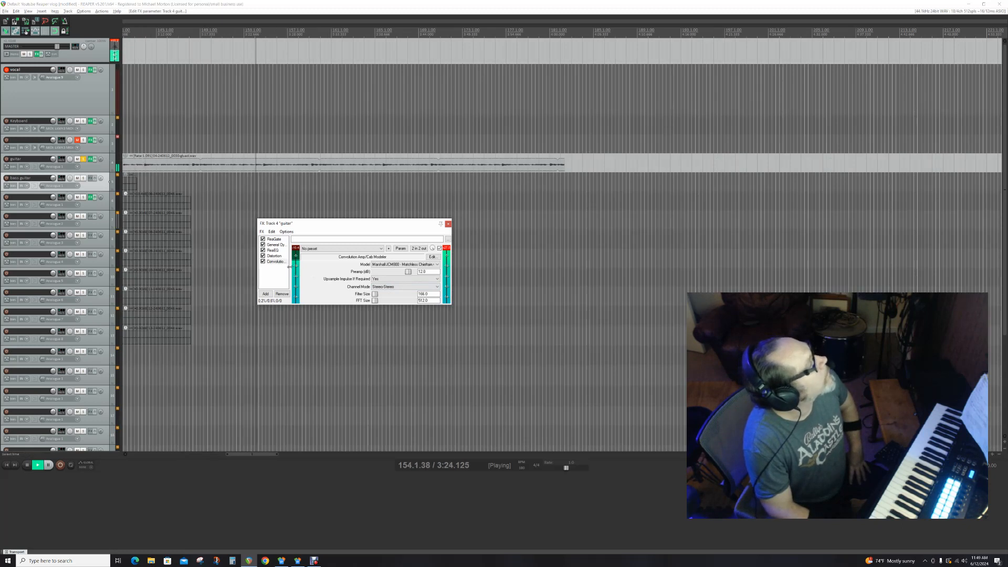
Set the guitar's Distortion gain to 24 dB and raise the guitar track's volume slightly
left_click(282, 258)
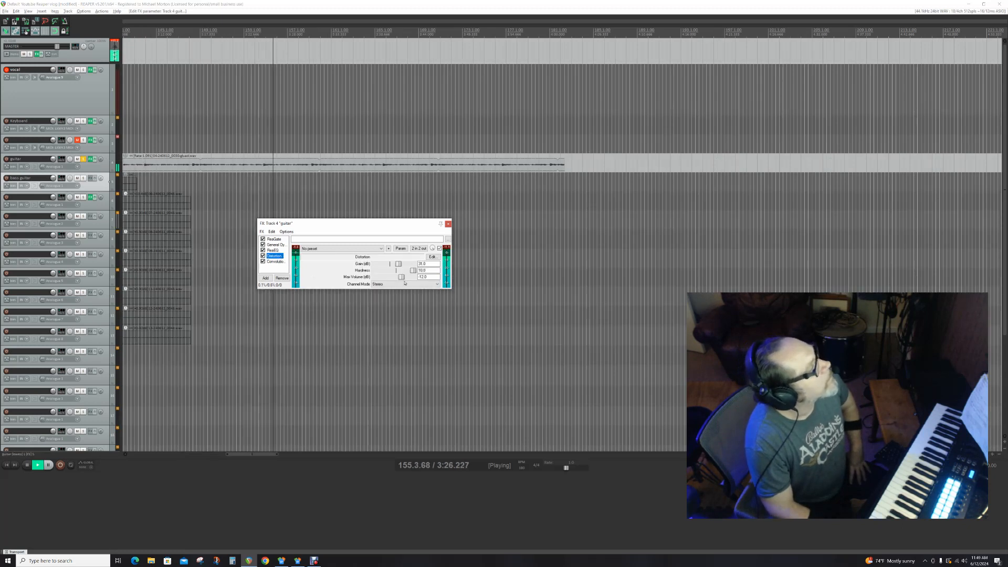
left_click_drag(398, 264, 393, 264)
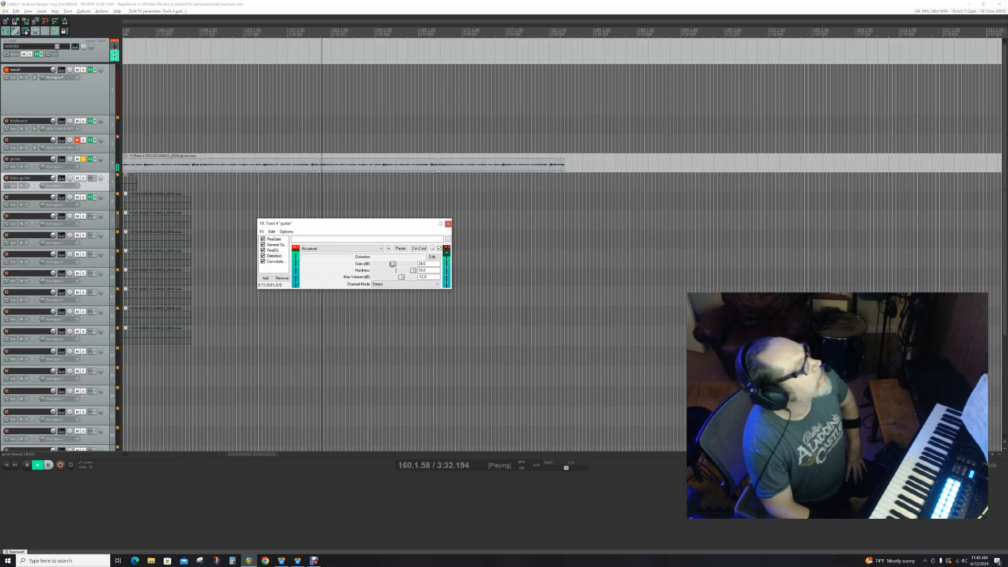
left_click_drag(400, 277, 398, 275)
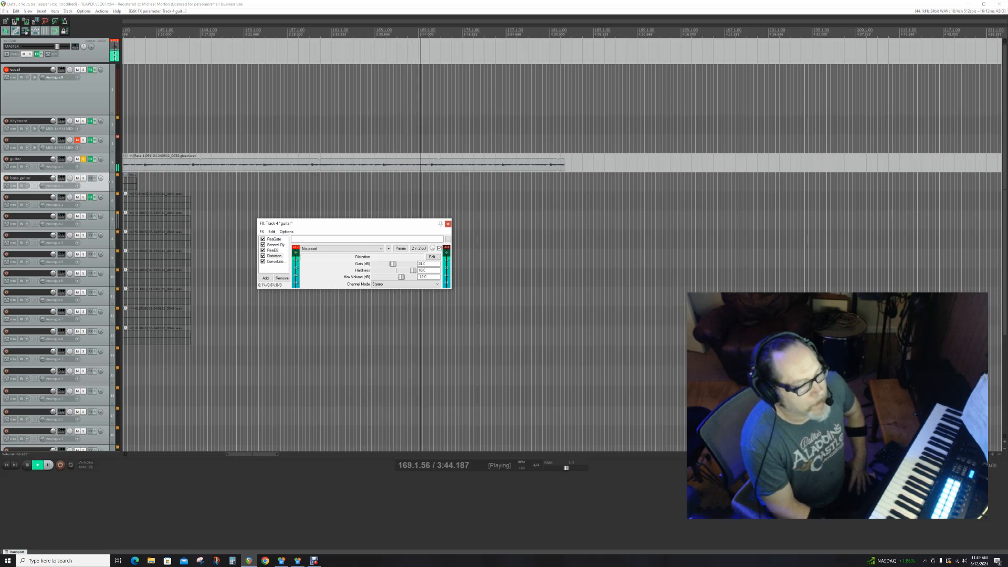
left_click_drag(53, 159, 53, 156)
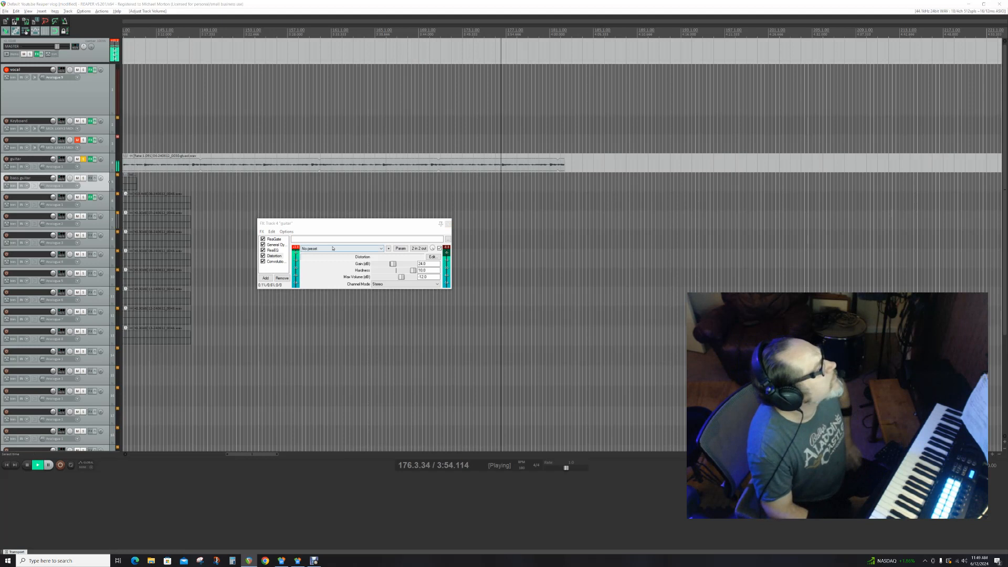
Stop playback and add another Cockos ReaEQ at the end of the guitar track's effect chain
left_click(286, 261)
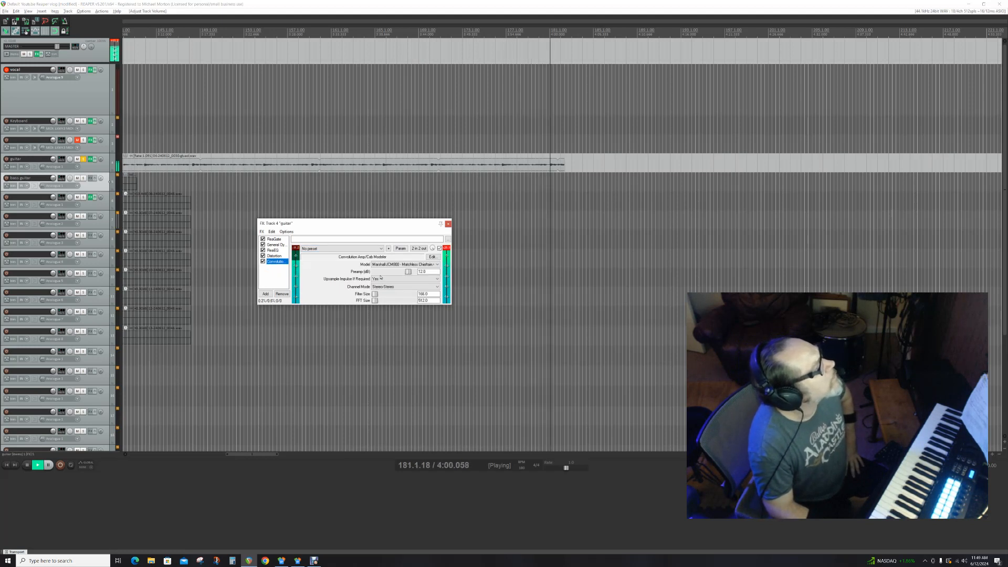
key("space")
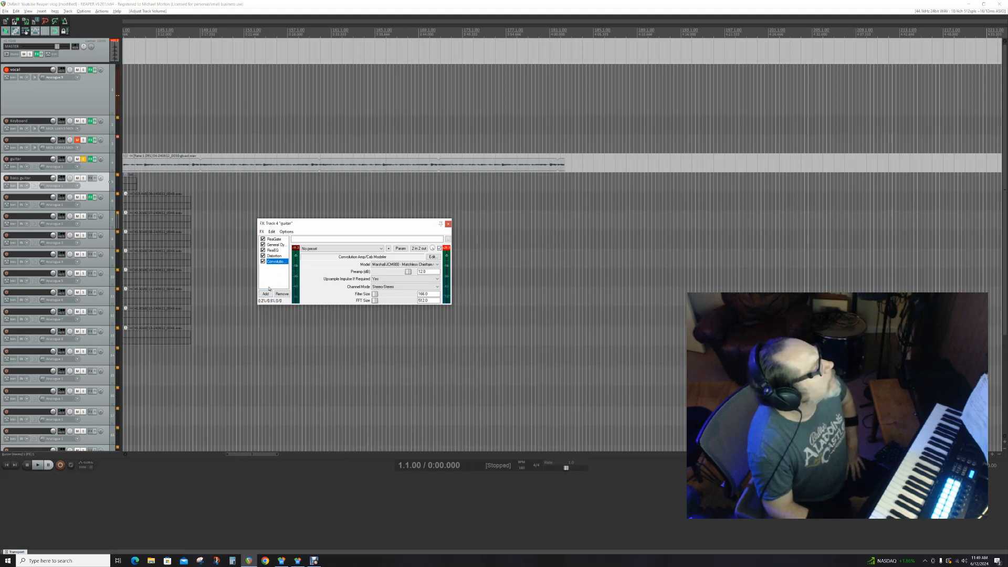
left_click(28, 466)
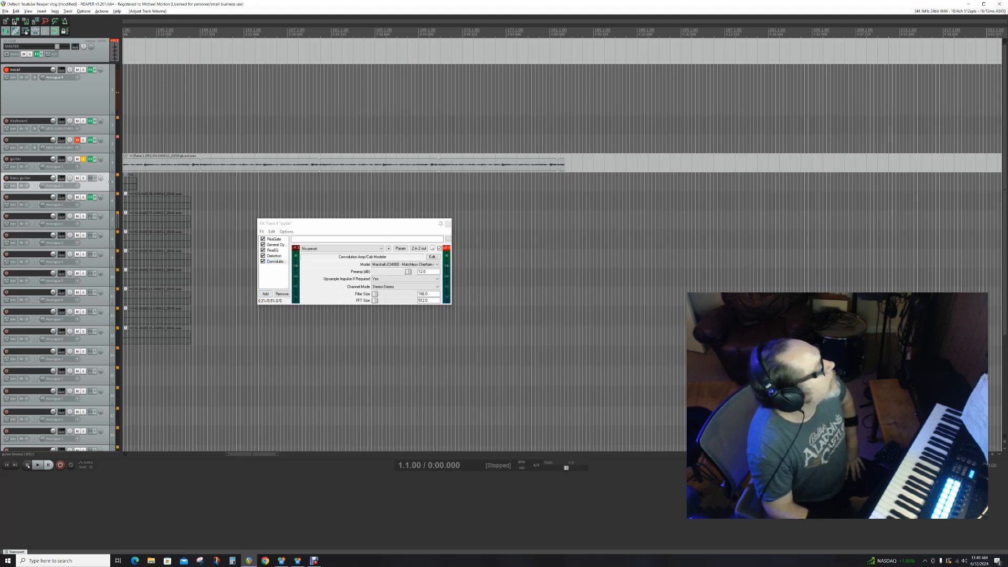
left_click(265, 294)
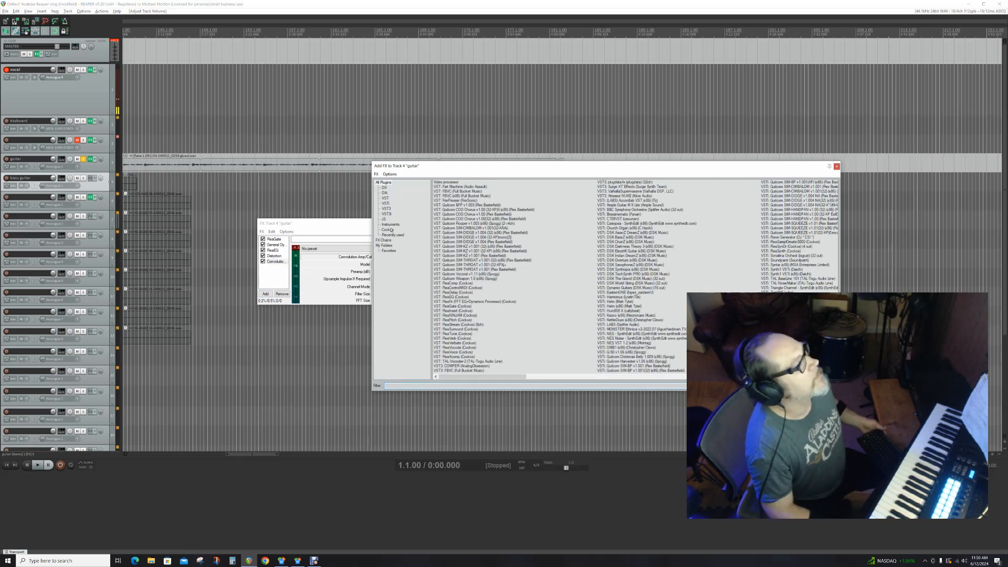
left_click(389, 229)
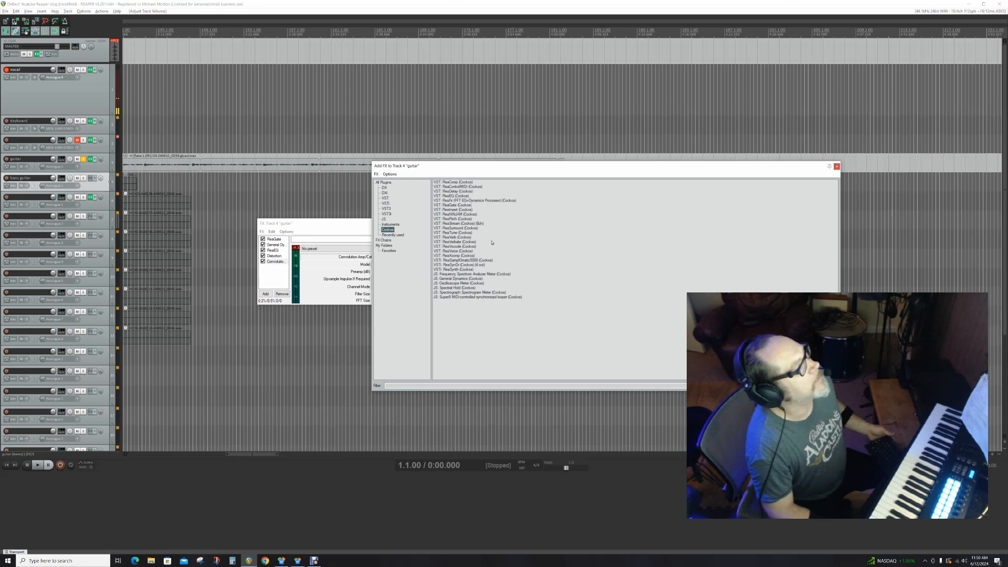
double_click(447, 196)
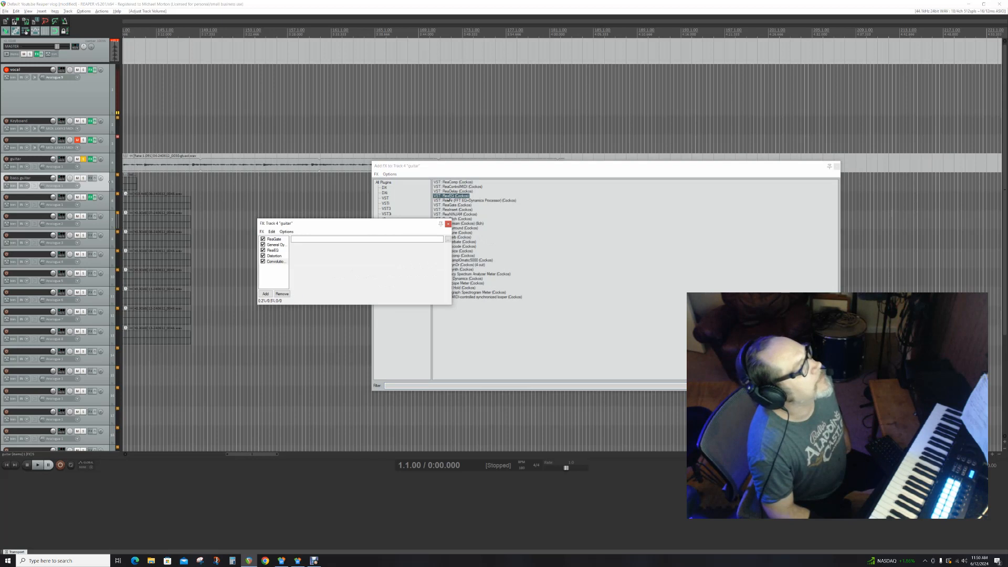
left_click(447, 197)
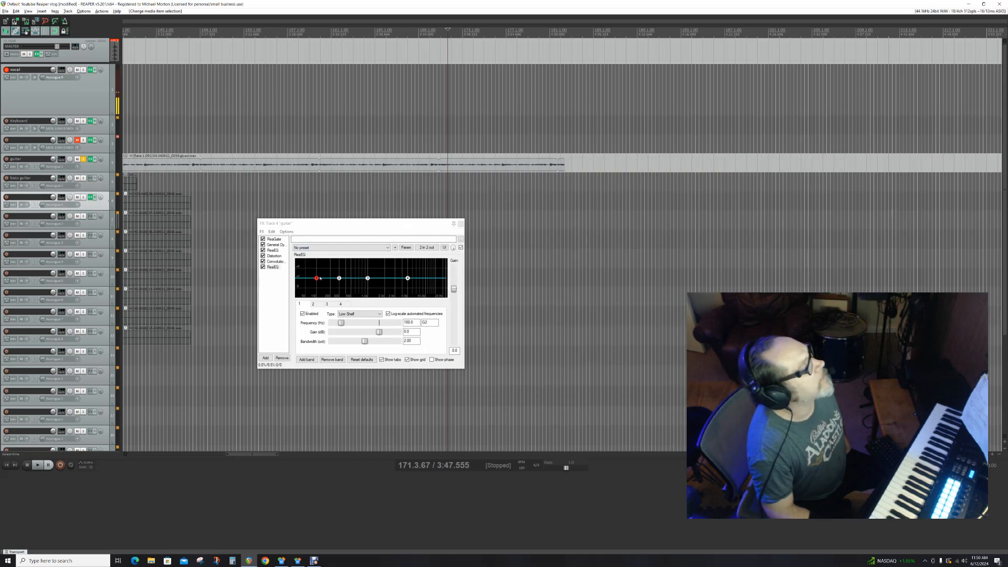
Shape the new ReaEQ with a low shelf boost of about 11 dB, a mid cut near 1 kHz and a 7 dB high shelf boost
mouse_move(317, 280)
left_mouse_down()
mouse_move(313, 261)
mouse_move(315, 276)
left_mouse_up()
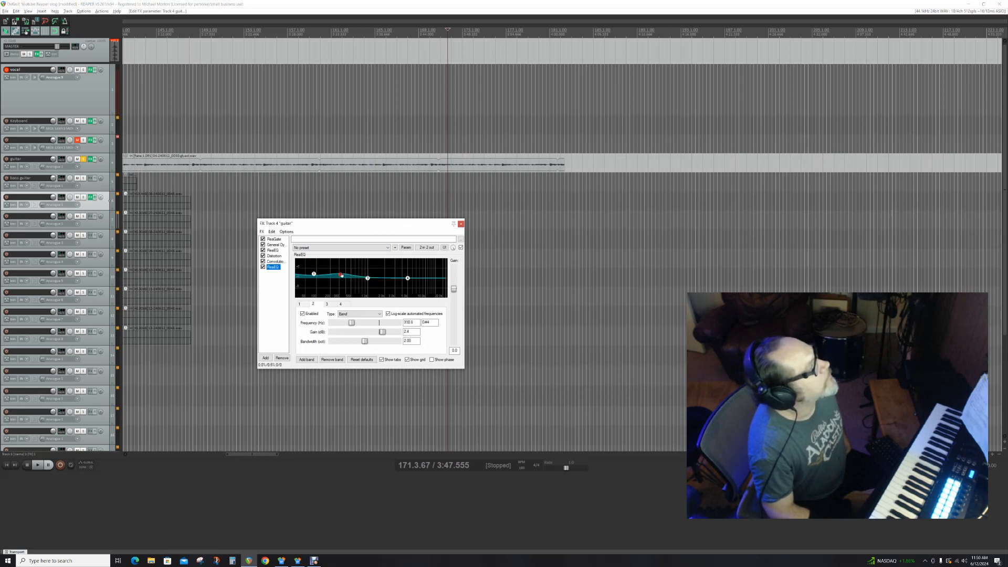
left_click_drag(367, 280, 369, 292)
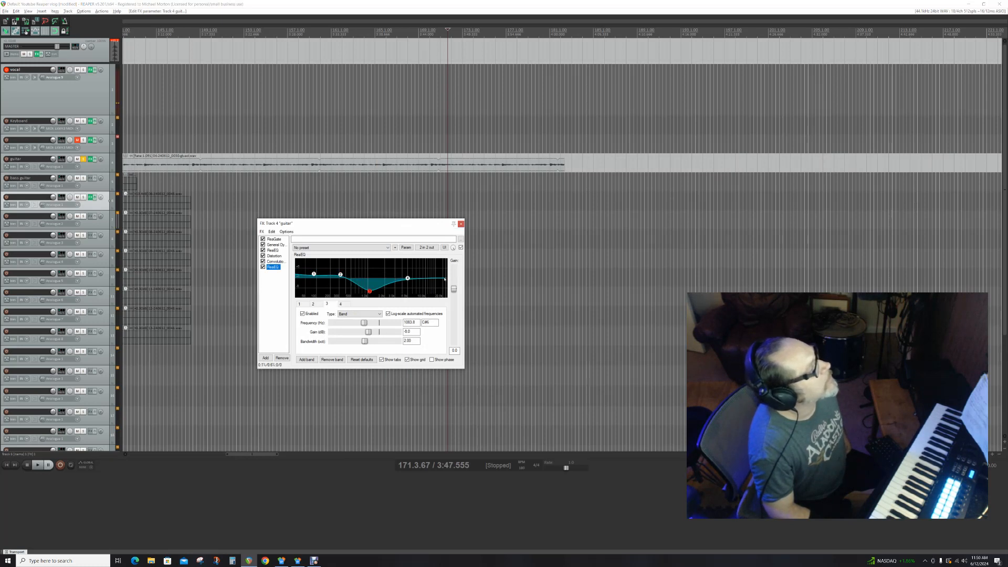
left_click_drag(412, 280, 412, 269)
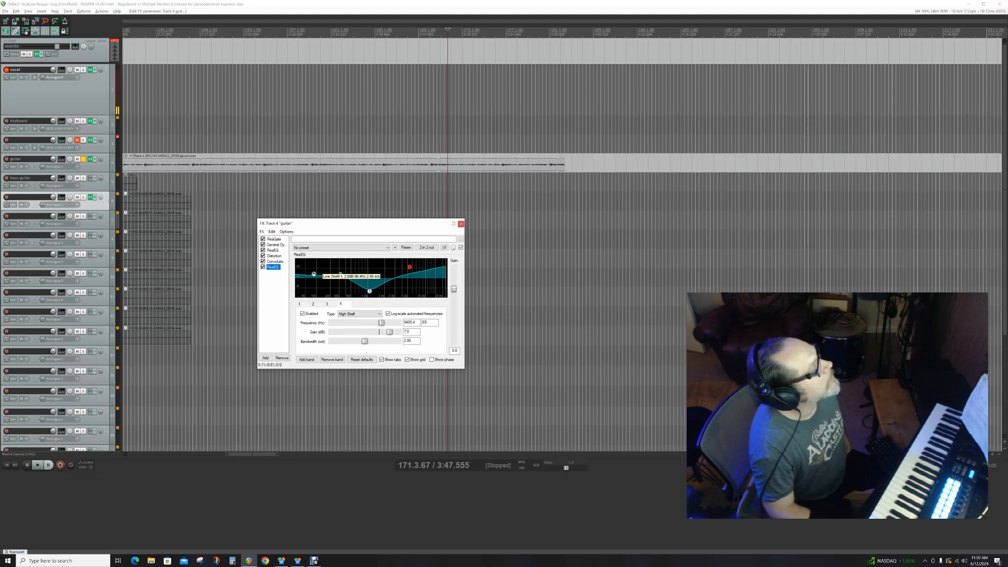
left_click_drag(313, 264, 313, 261)
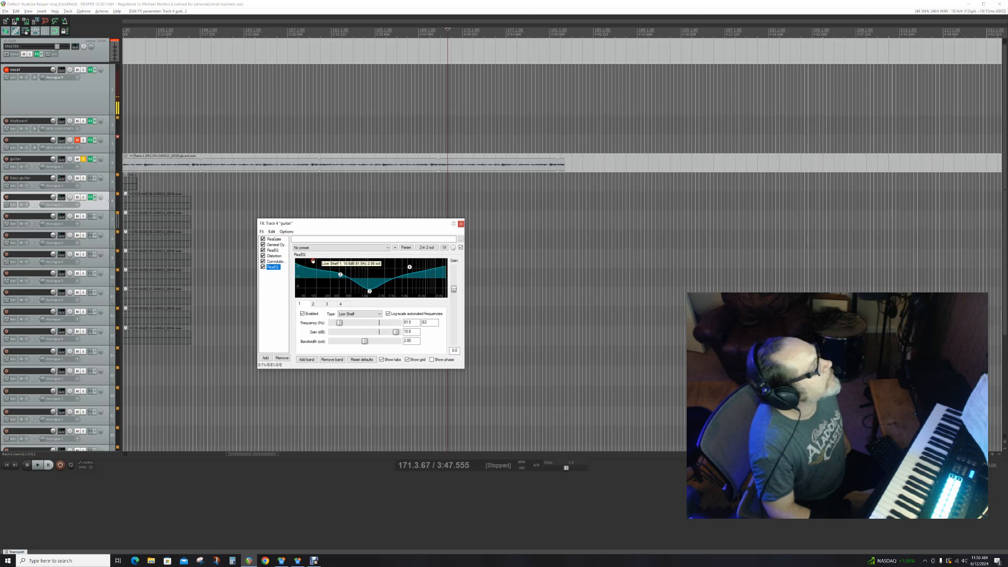
Play the song from the start and unsolo the guitar track to hear it in the full mix
left_click(7, 465)
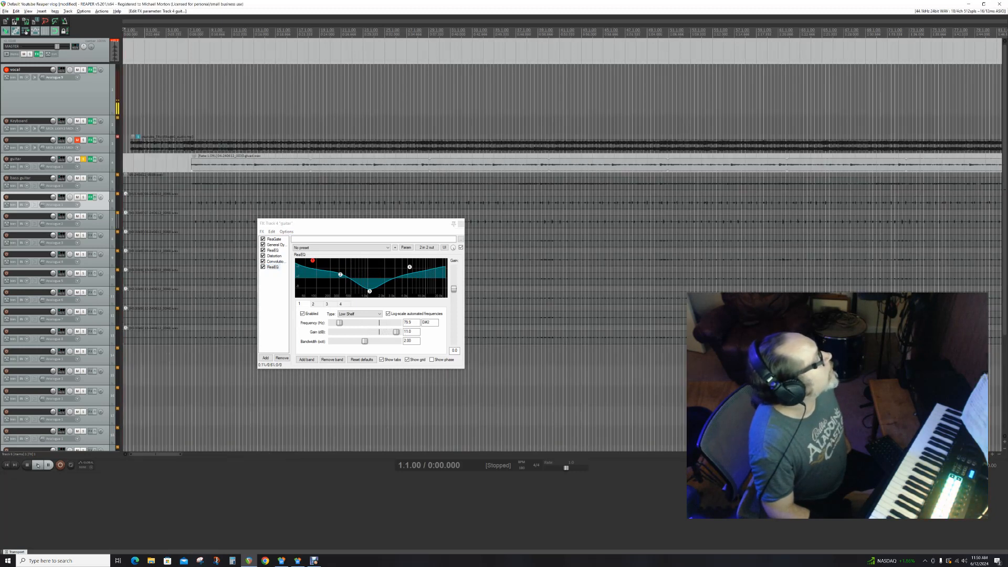
left_click(37, 466)
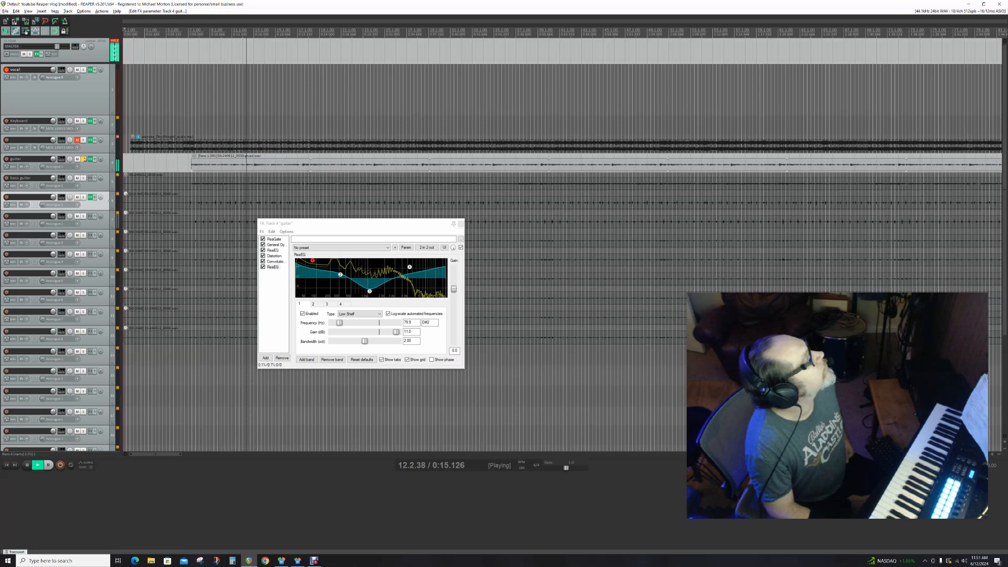
left_click(83, 159)
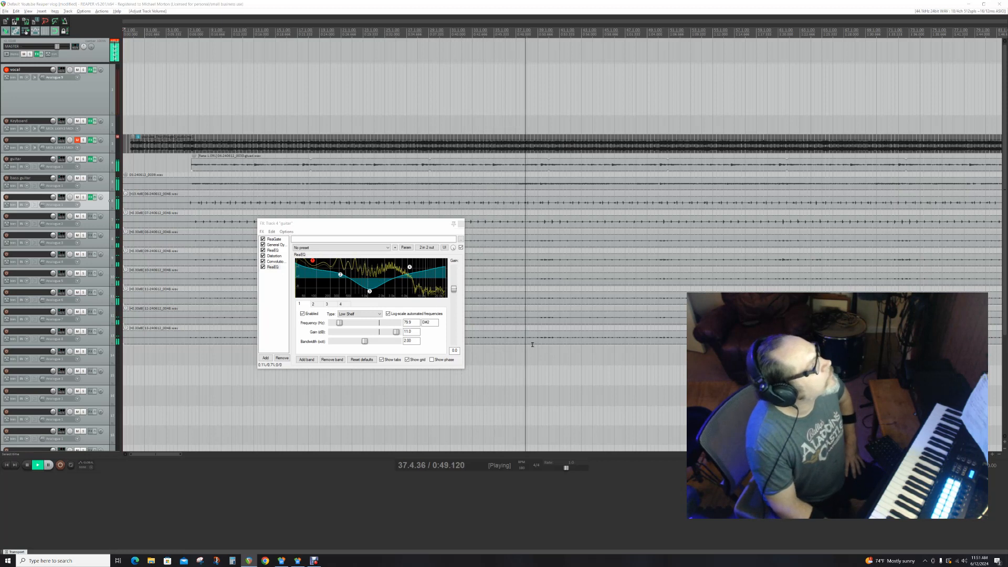
Retune the guitar's last ReaEQ: low shelf gain about 8.4 dB, high shelf 11.2 dB, band 2 at about 172 Hz with 1.2 dB
left_click(281, 268)
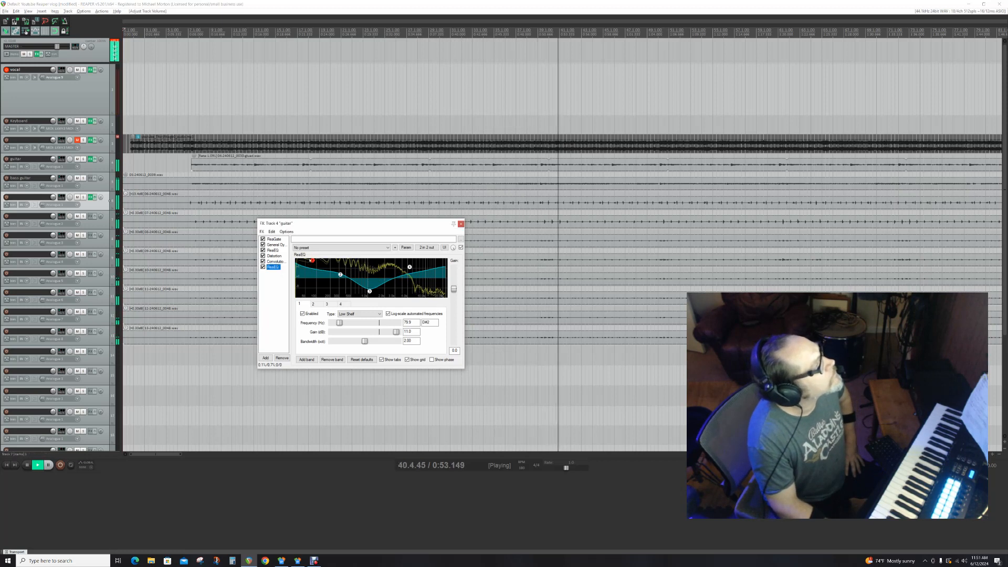
left_click_drag(311, 262, 312, 265)
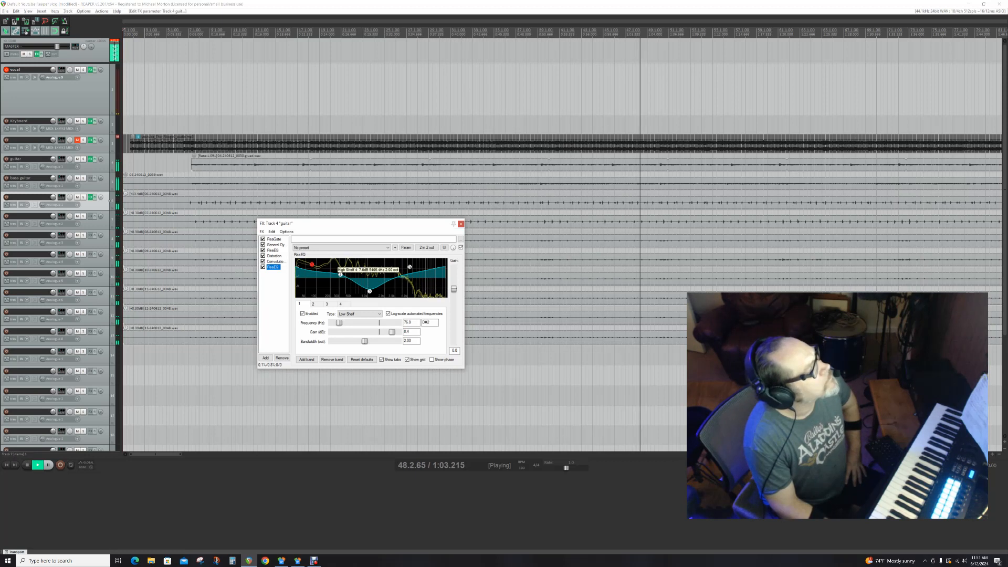
mouse_move(408, 270)
left_click_drag(408, 270, 405, 272)
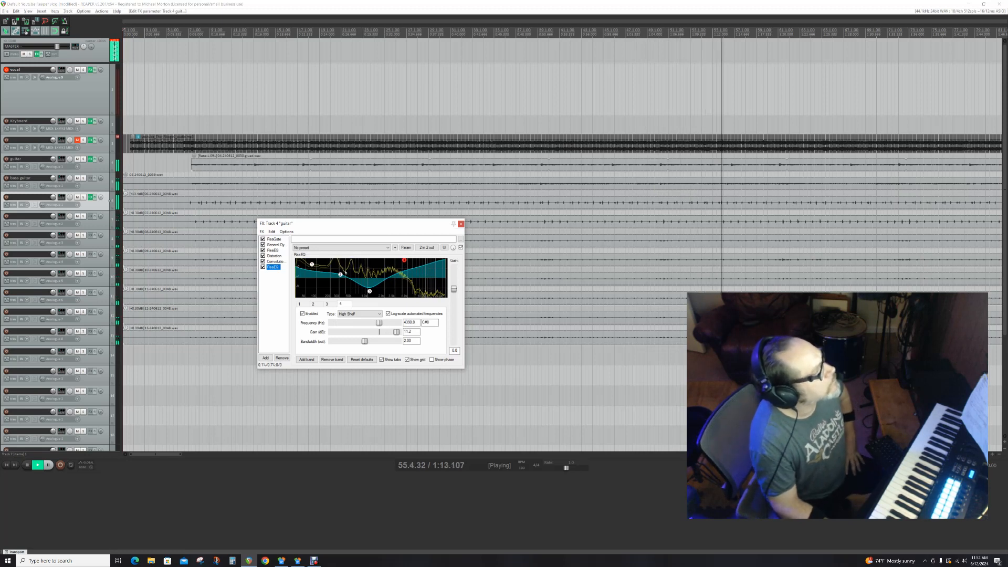
left_click_drag(342, 276, 324, 291)
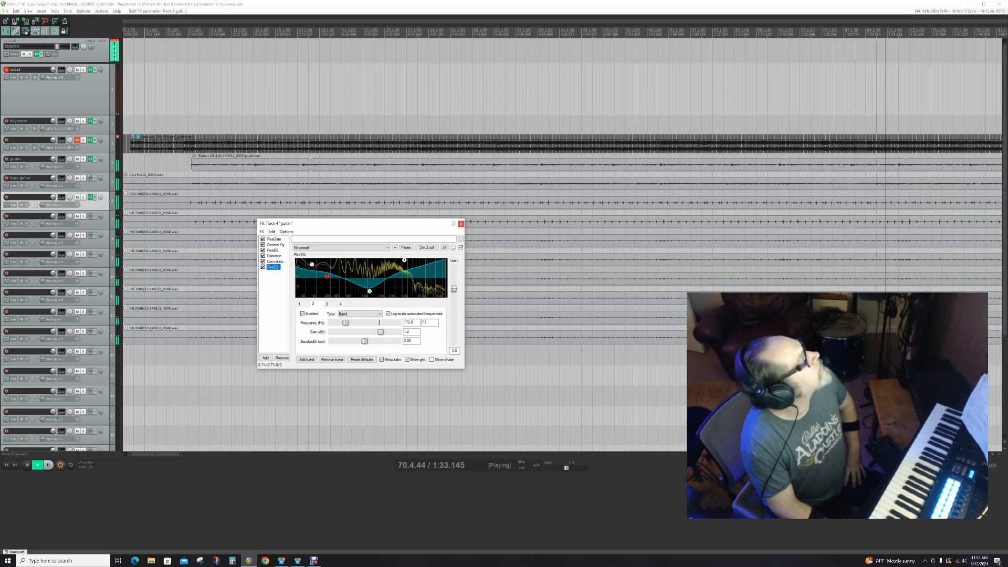
Add ReaVerb to Track 7 and raise its wet level to about 3.2 dB
left_click(91, 216)
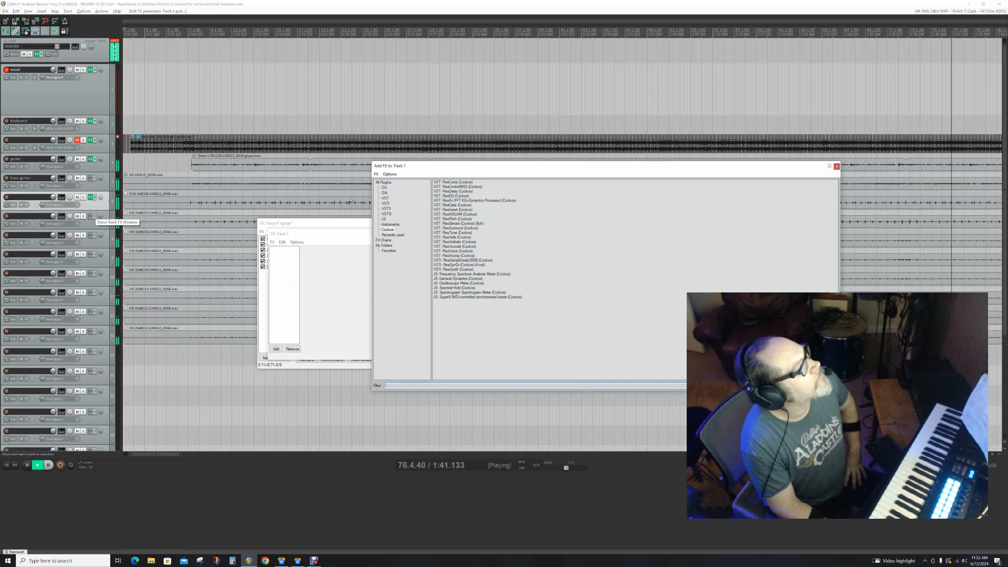
double_click(452, 238)
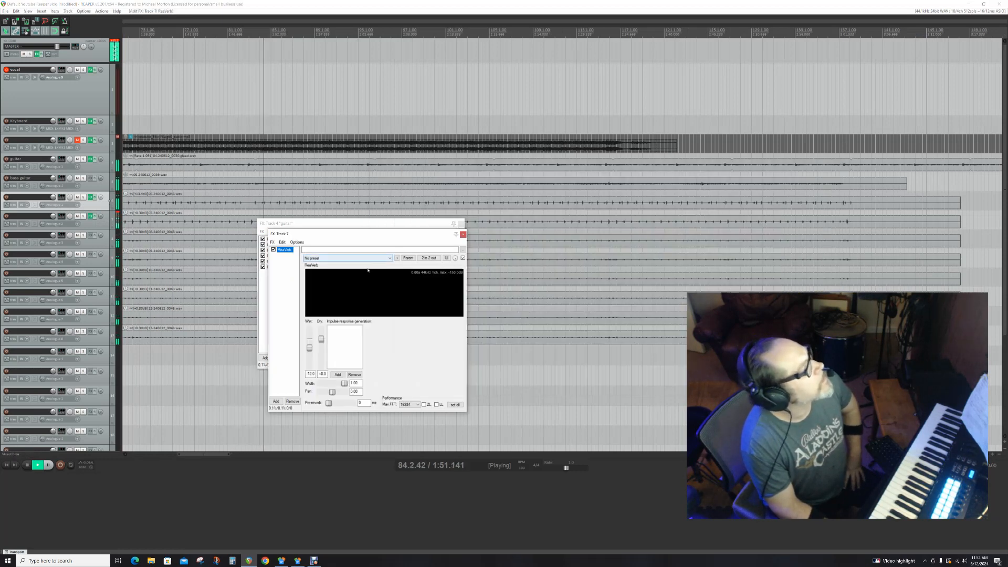
left_click(390, 257)
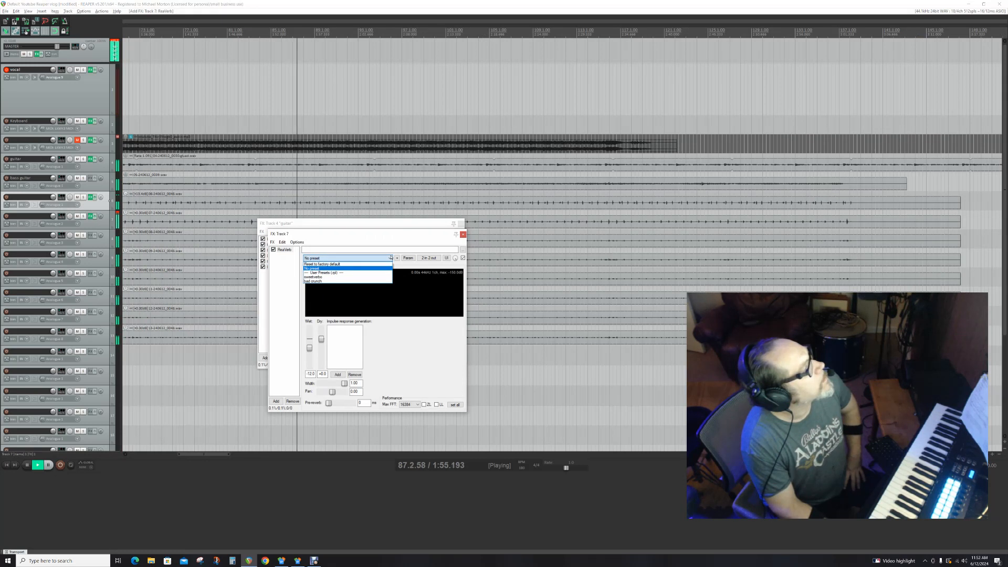
left_click(462, 236)
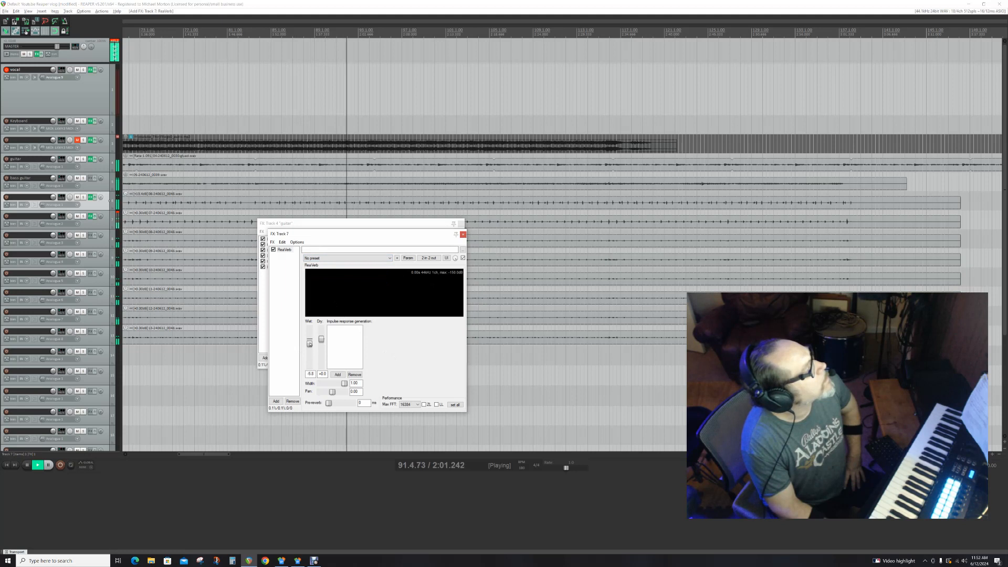
left_click_drag(311, 339, 311, 338)
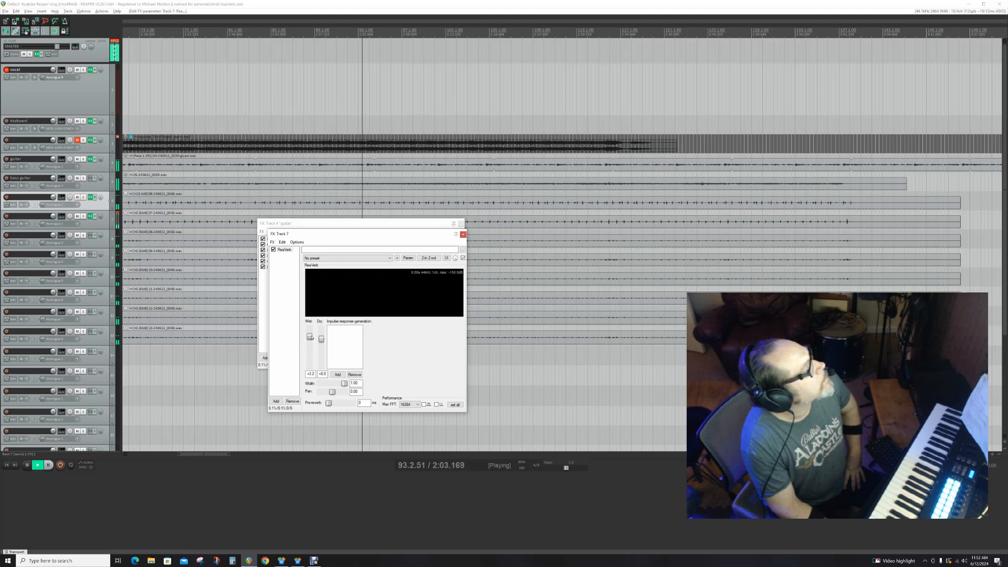
left_click(463, 234)
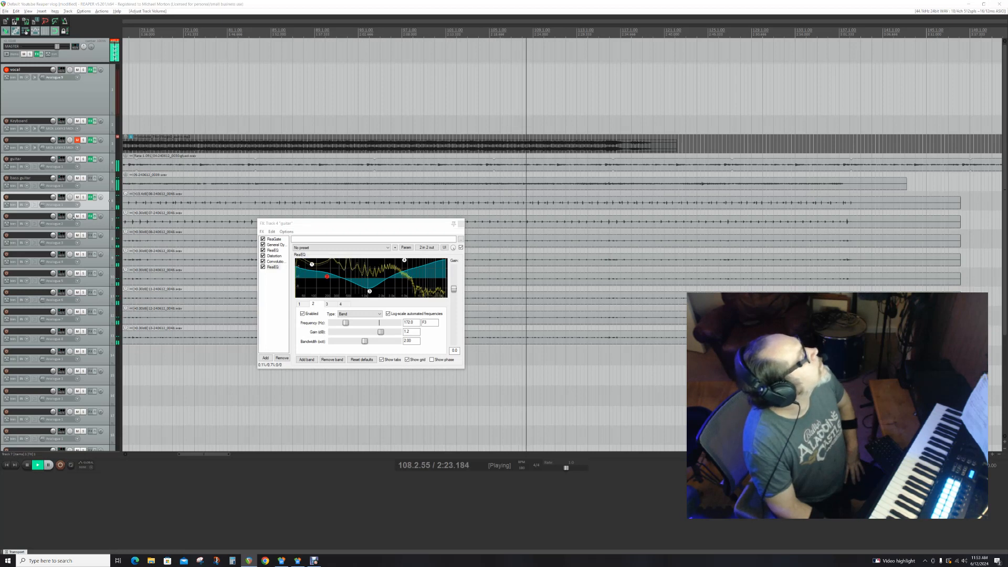
Move the guitar's effects window clear and raise the wet level of Track 7's ReaVerb to about 10 dB
left_click(92, 216)
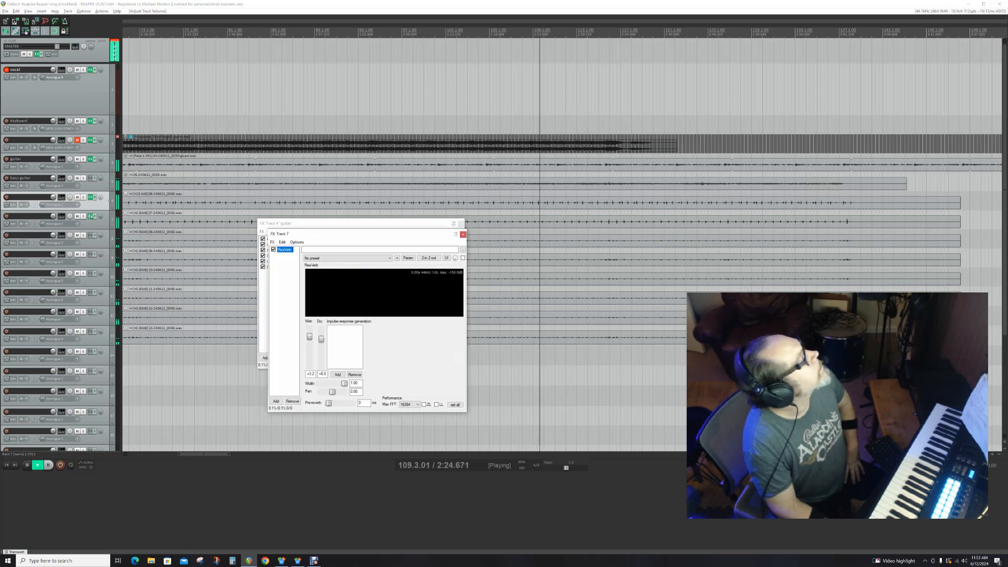
left_click(92, 217)
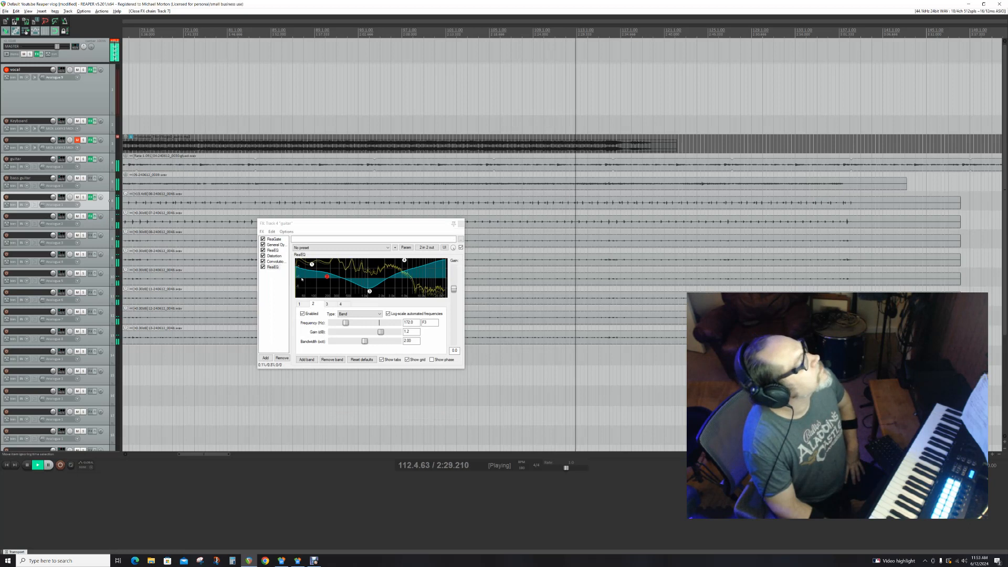
left_click_drag(325, 224, 482, 250)
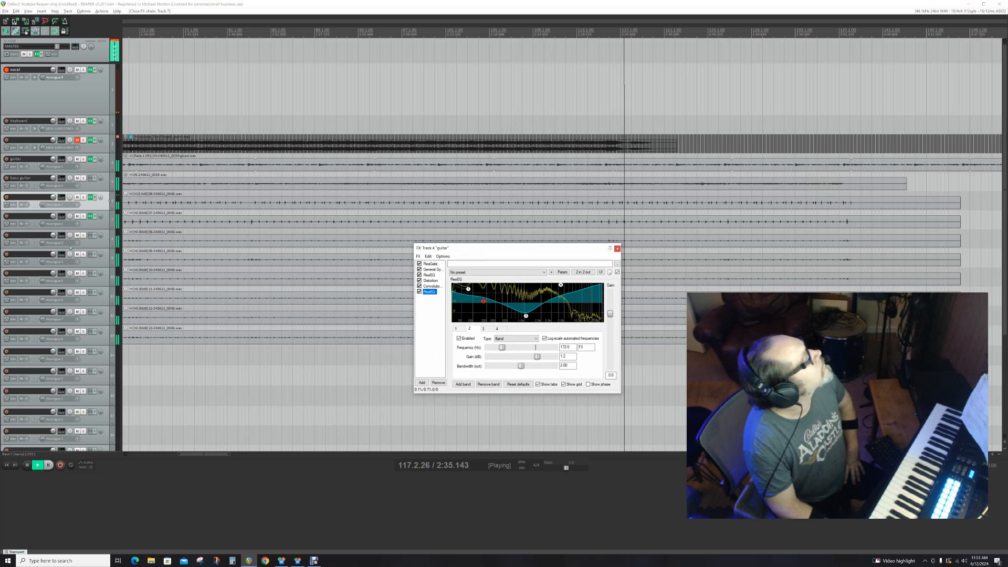
left_click(92, 216)
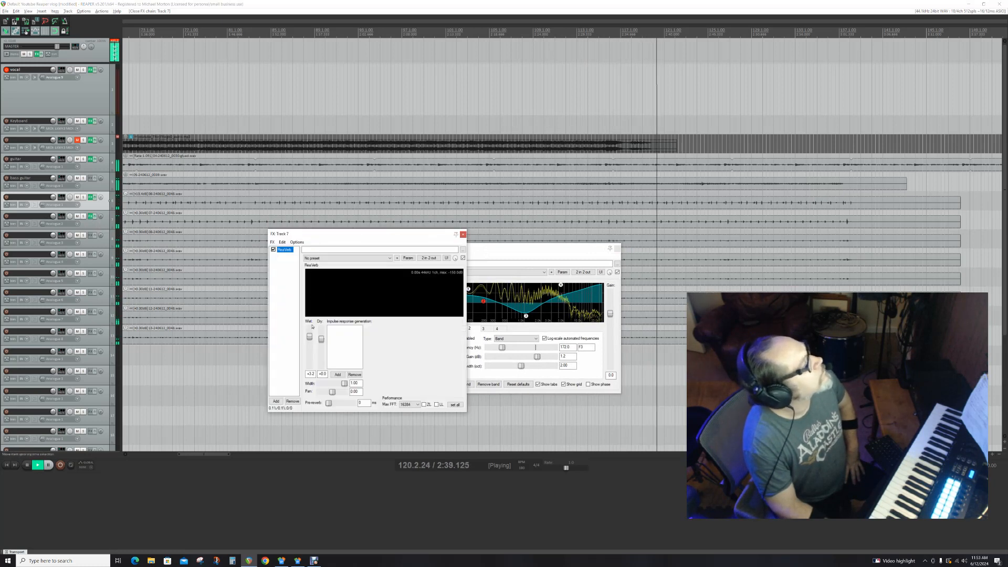
left_click(309, 336)
left_click_drag(309, 336, 309, 329)
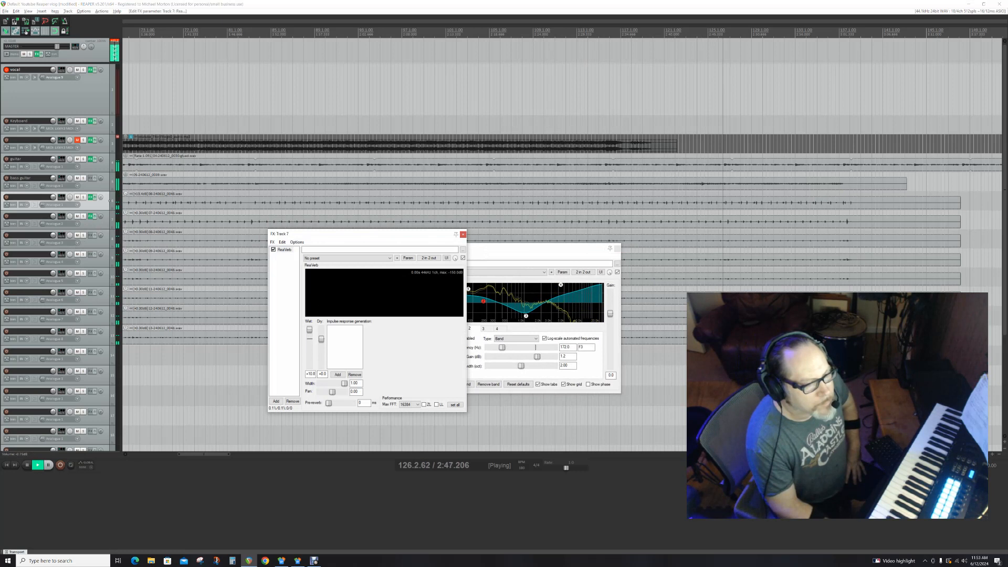
Adjust Track 7's volume, stop playback, and place the guitar's effects window beside Track 7's
left_click_drag(53, 216, 53, 219)
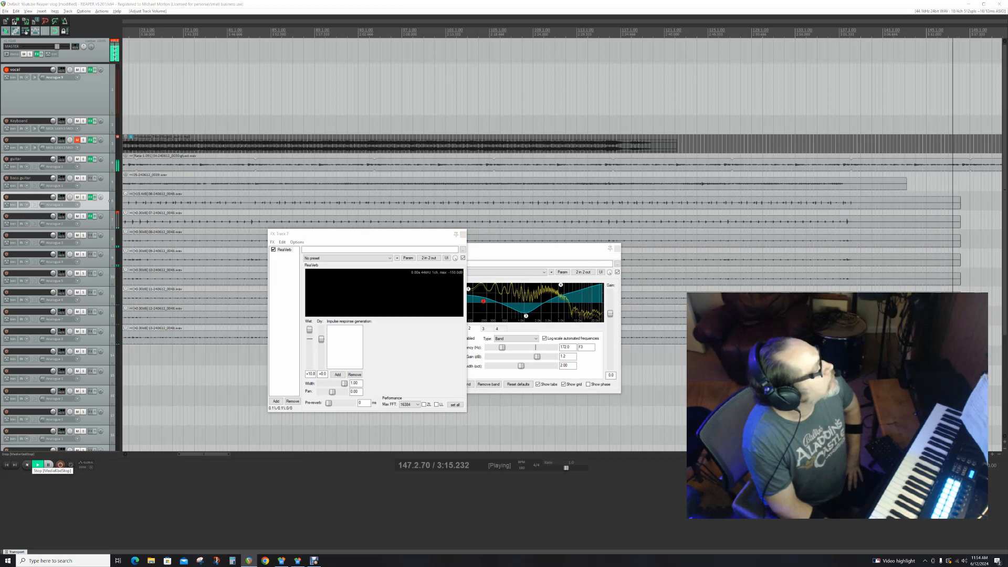
left_click(27, 465)
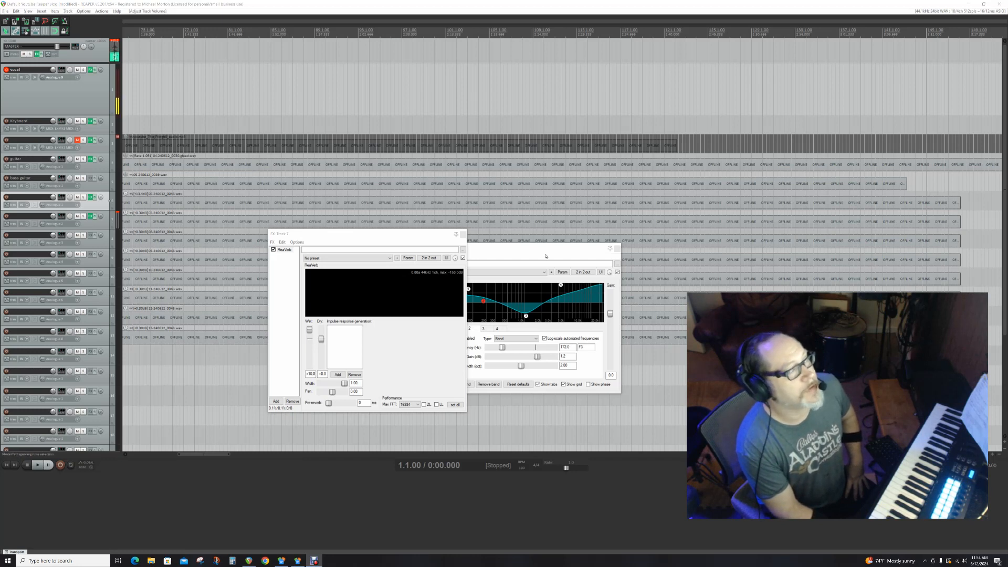
left_click_drag(545, 255, 618, 247)
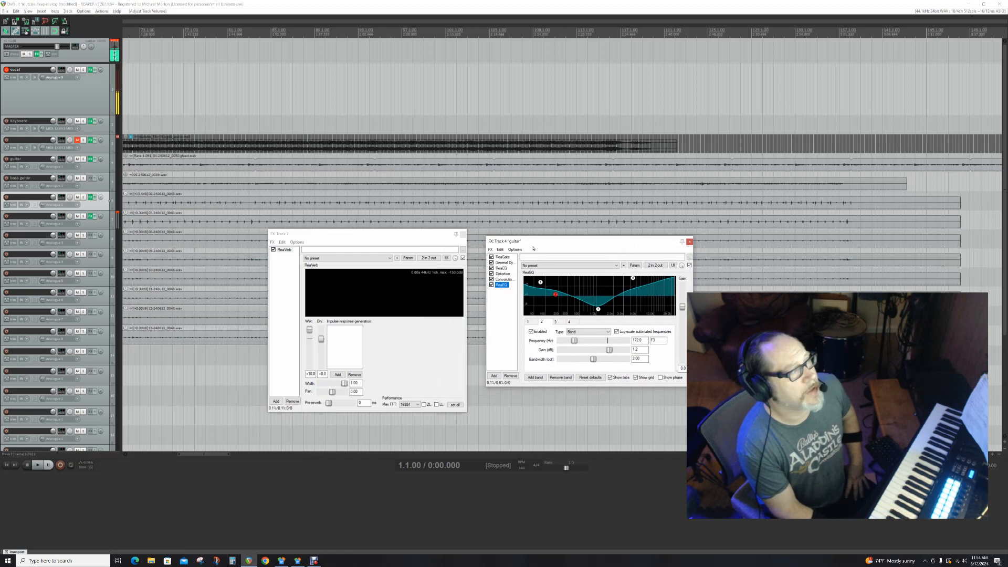